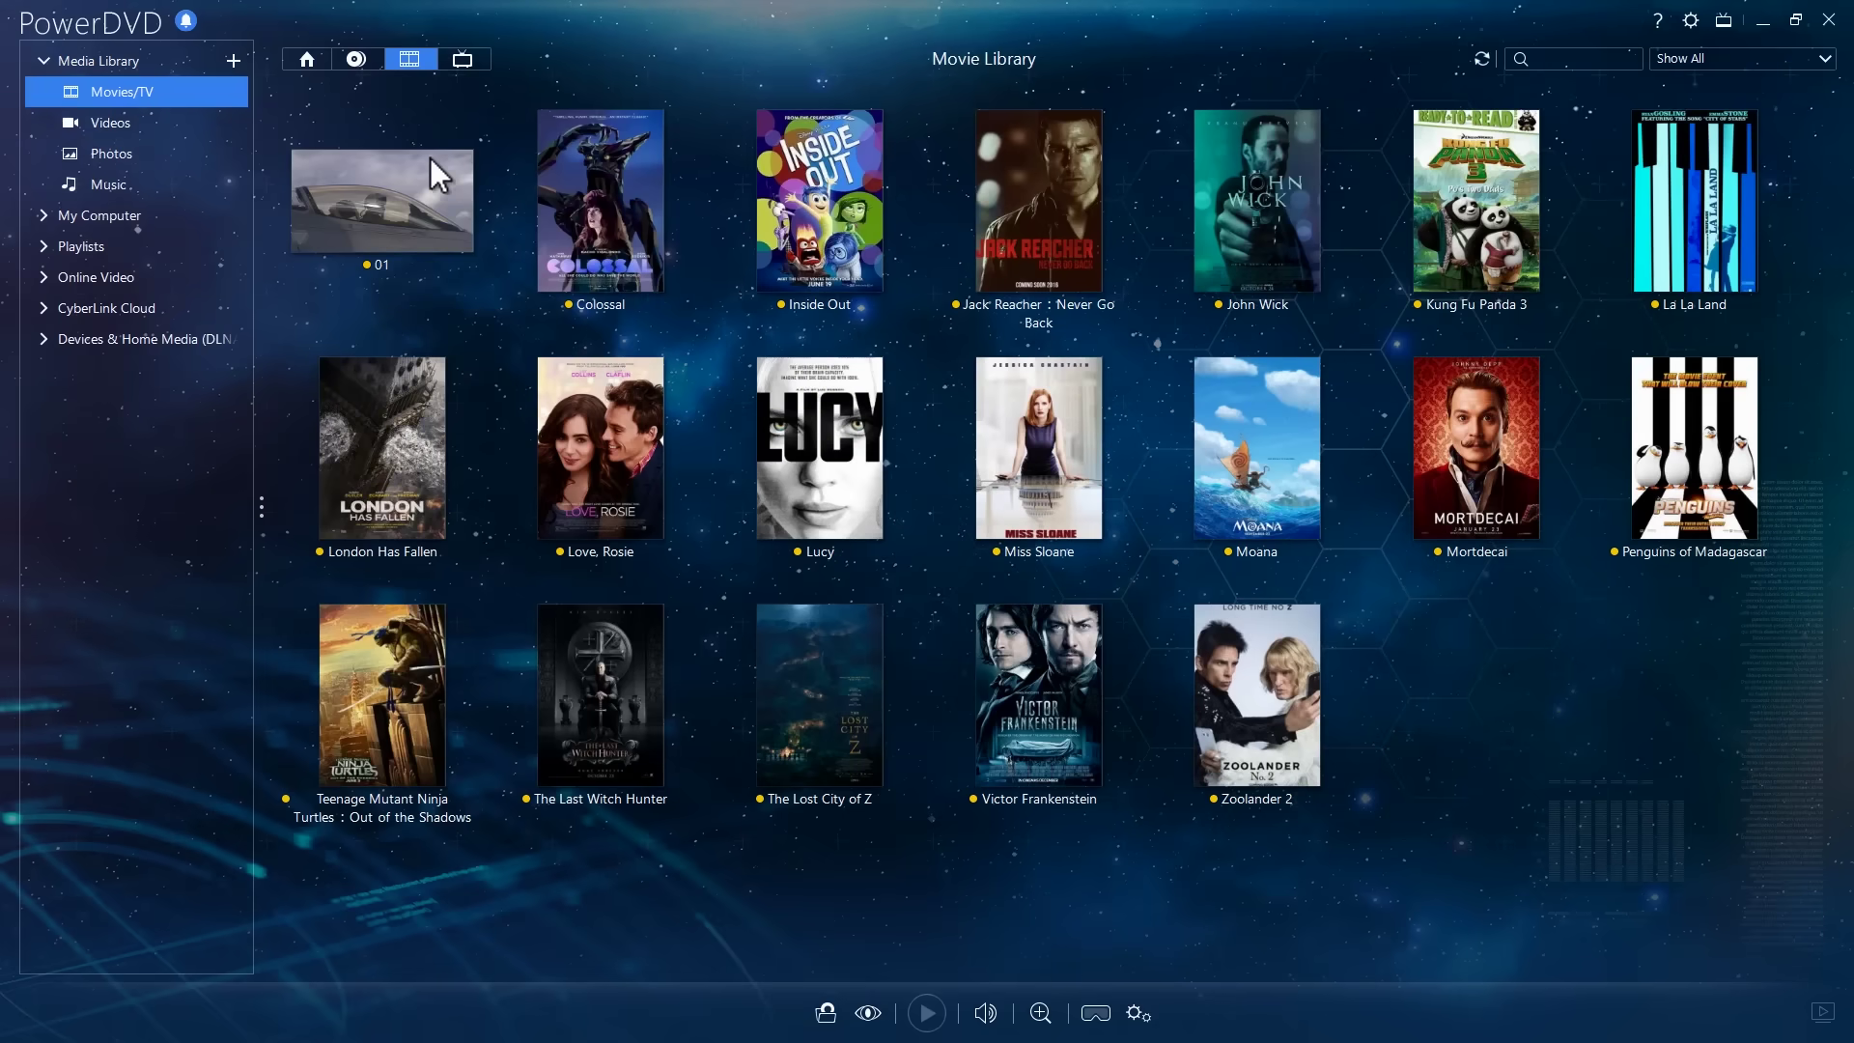
Stretch the skiing video to fit the screen width, then show the Movie Info page.
{"action": "left_click", "coordinate": [433, 184]}
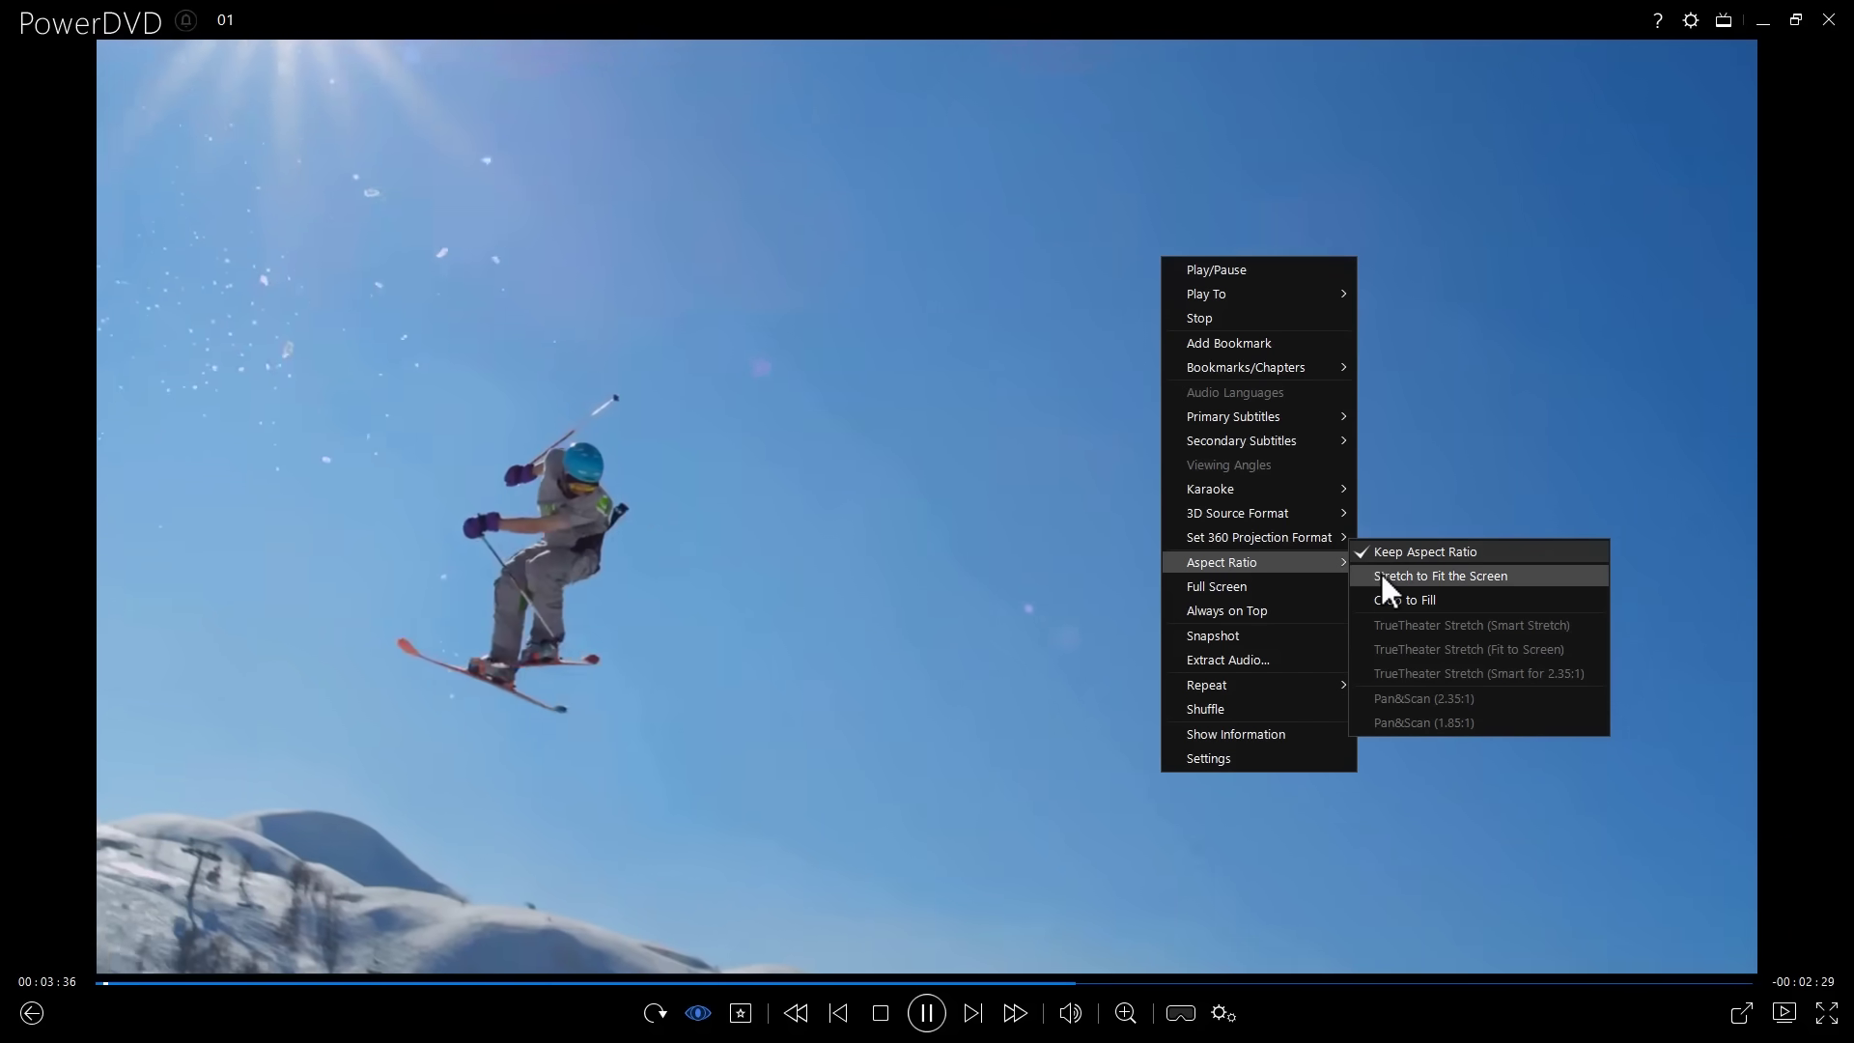
{"action": "left_click", "coordinate": [1369, 577]}
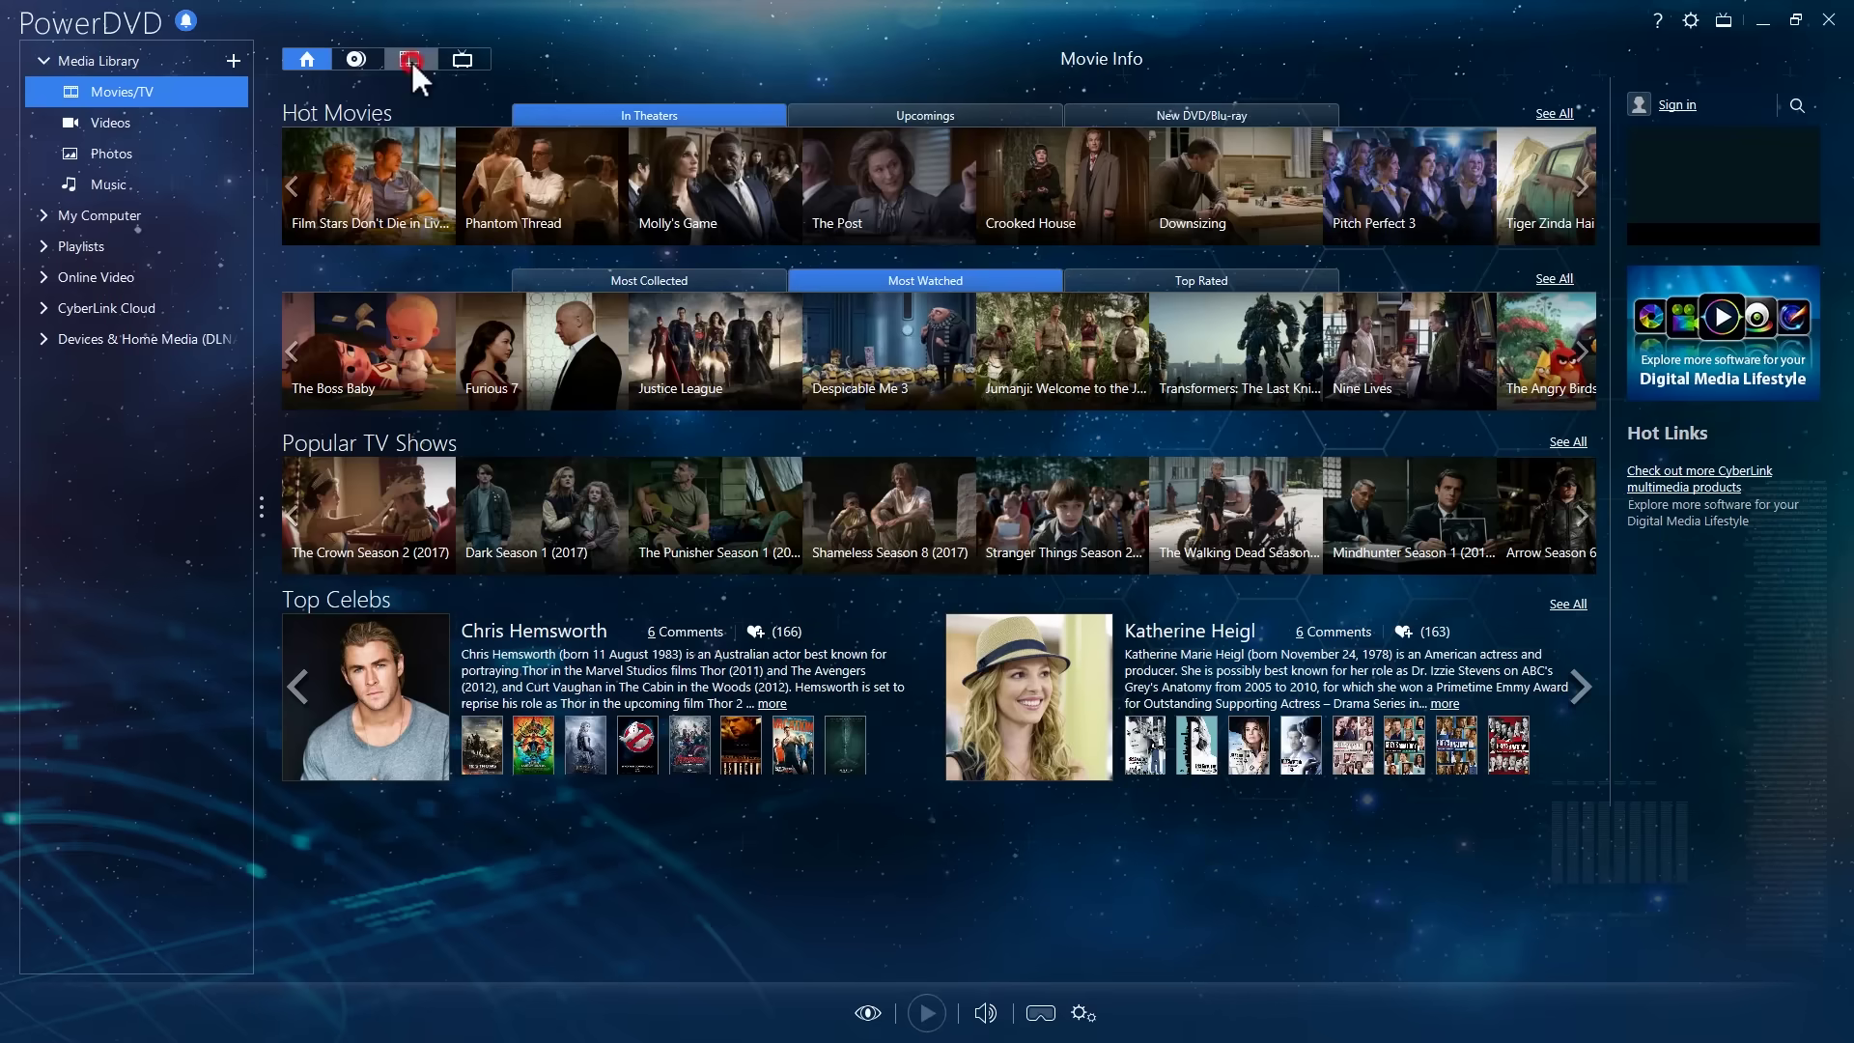
{"action": "left_click", "coordinate": [410, 60]}
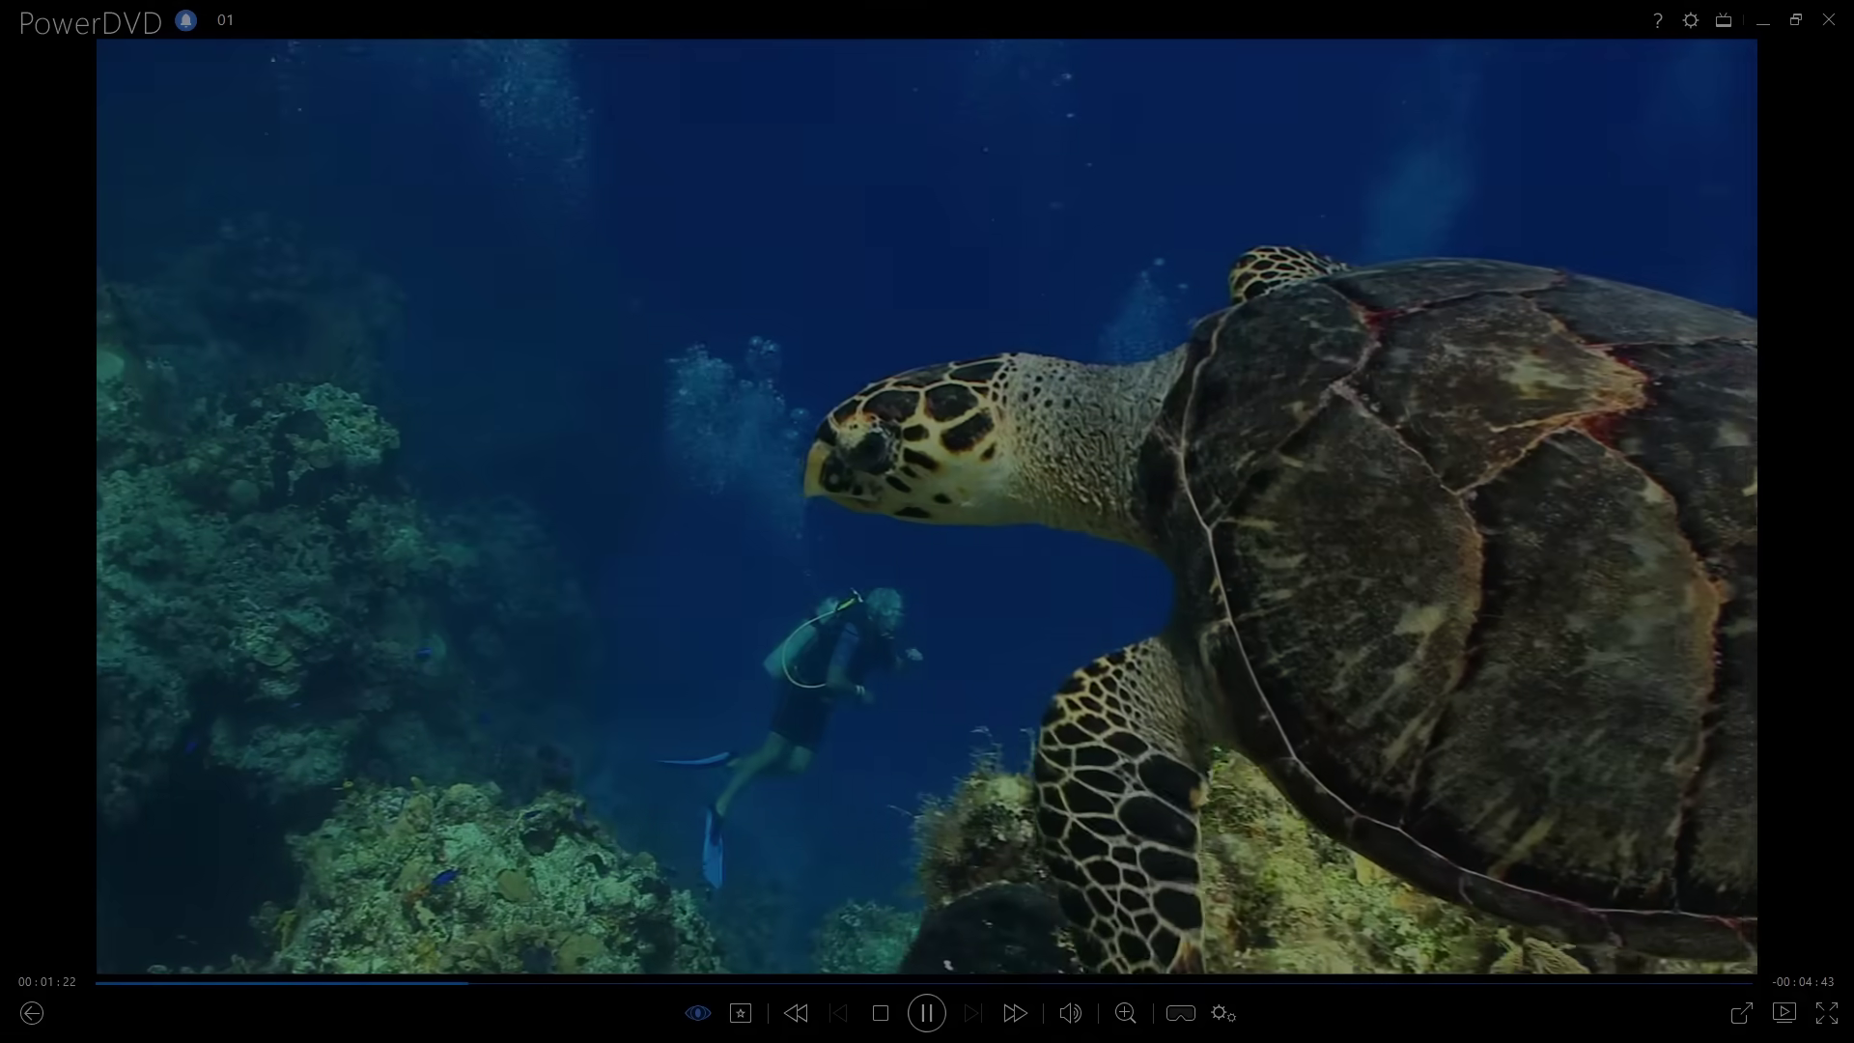
Skip ahead 30 seconds twice and back 8 seconds, then fast-forward in full screen.
{"action": "key", "text": "Right"}
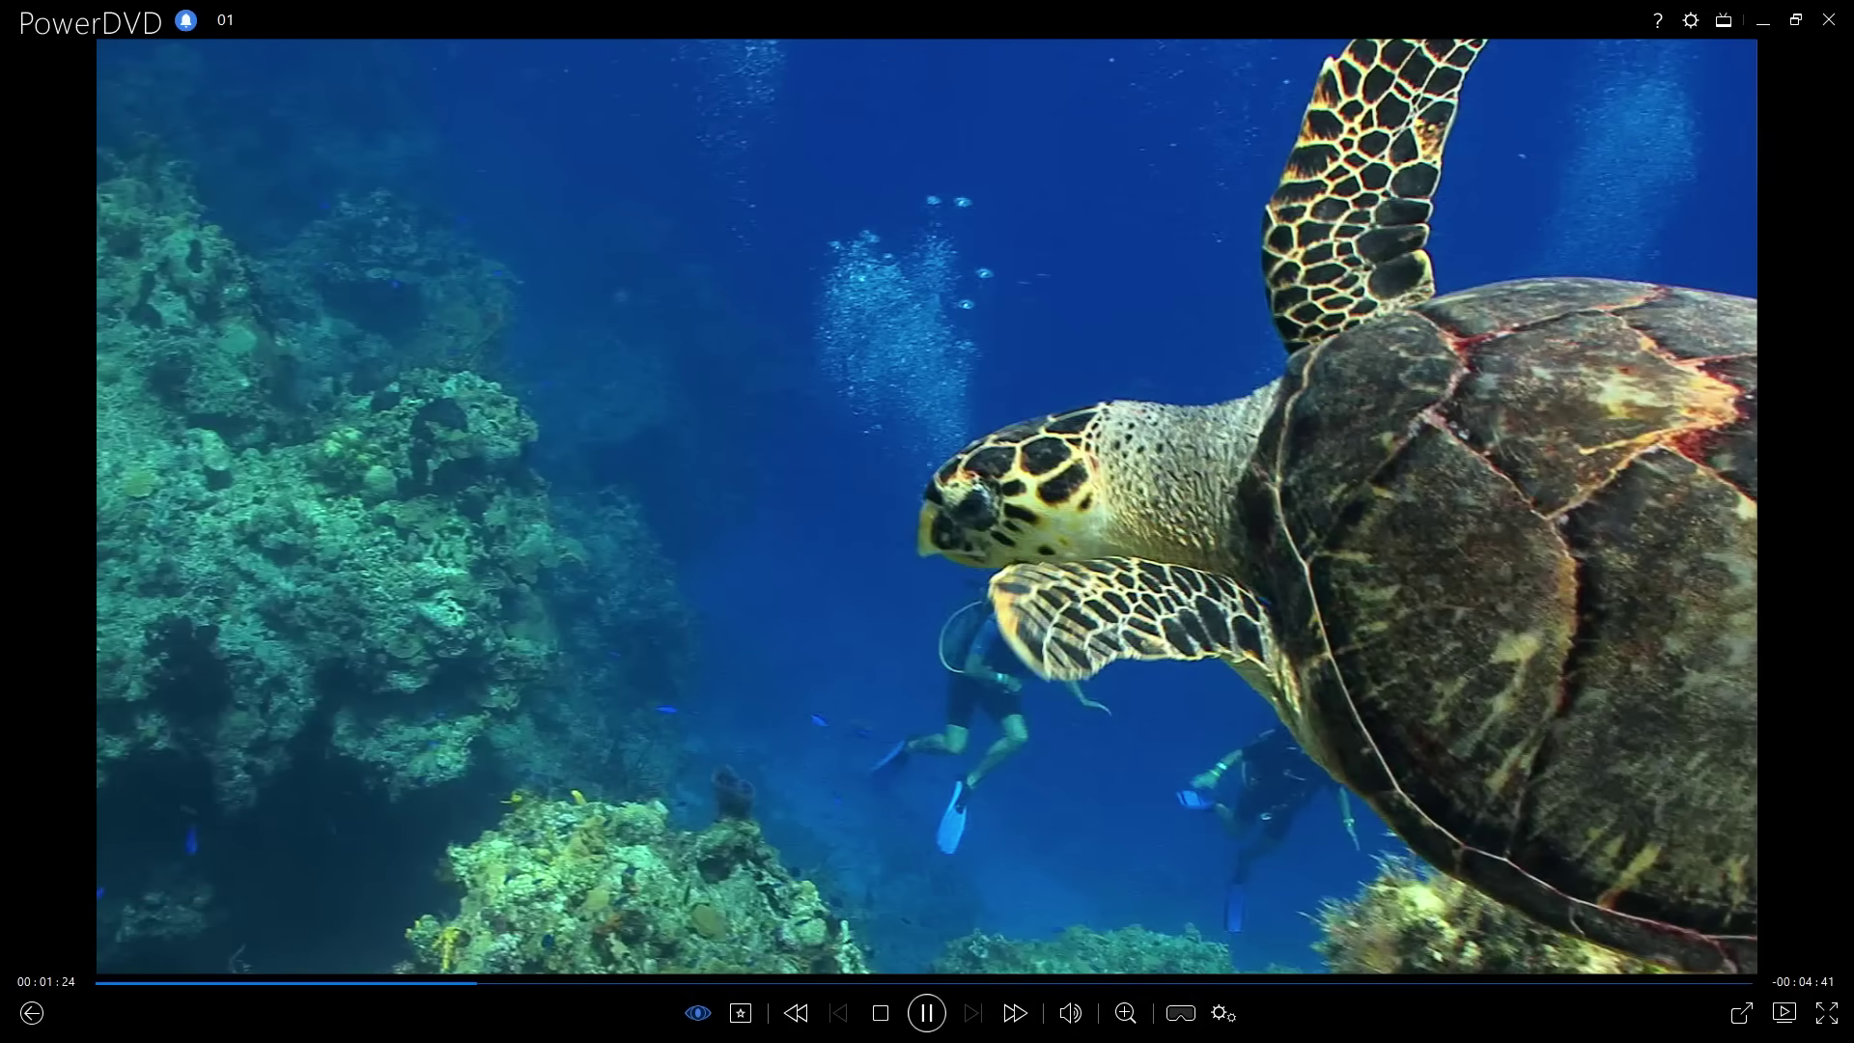
{"action": "key", "text": "Right"}
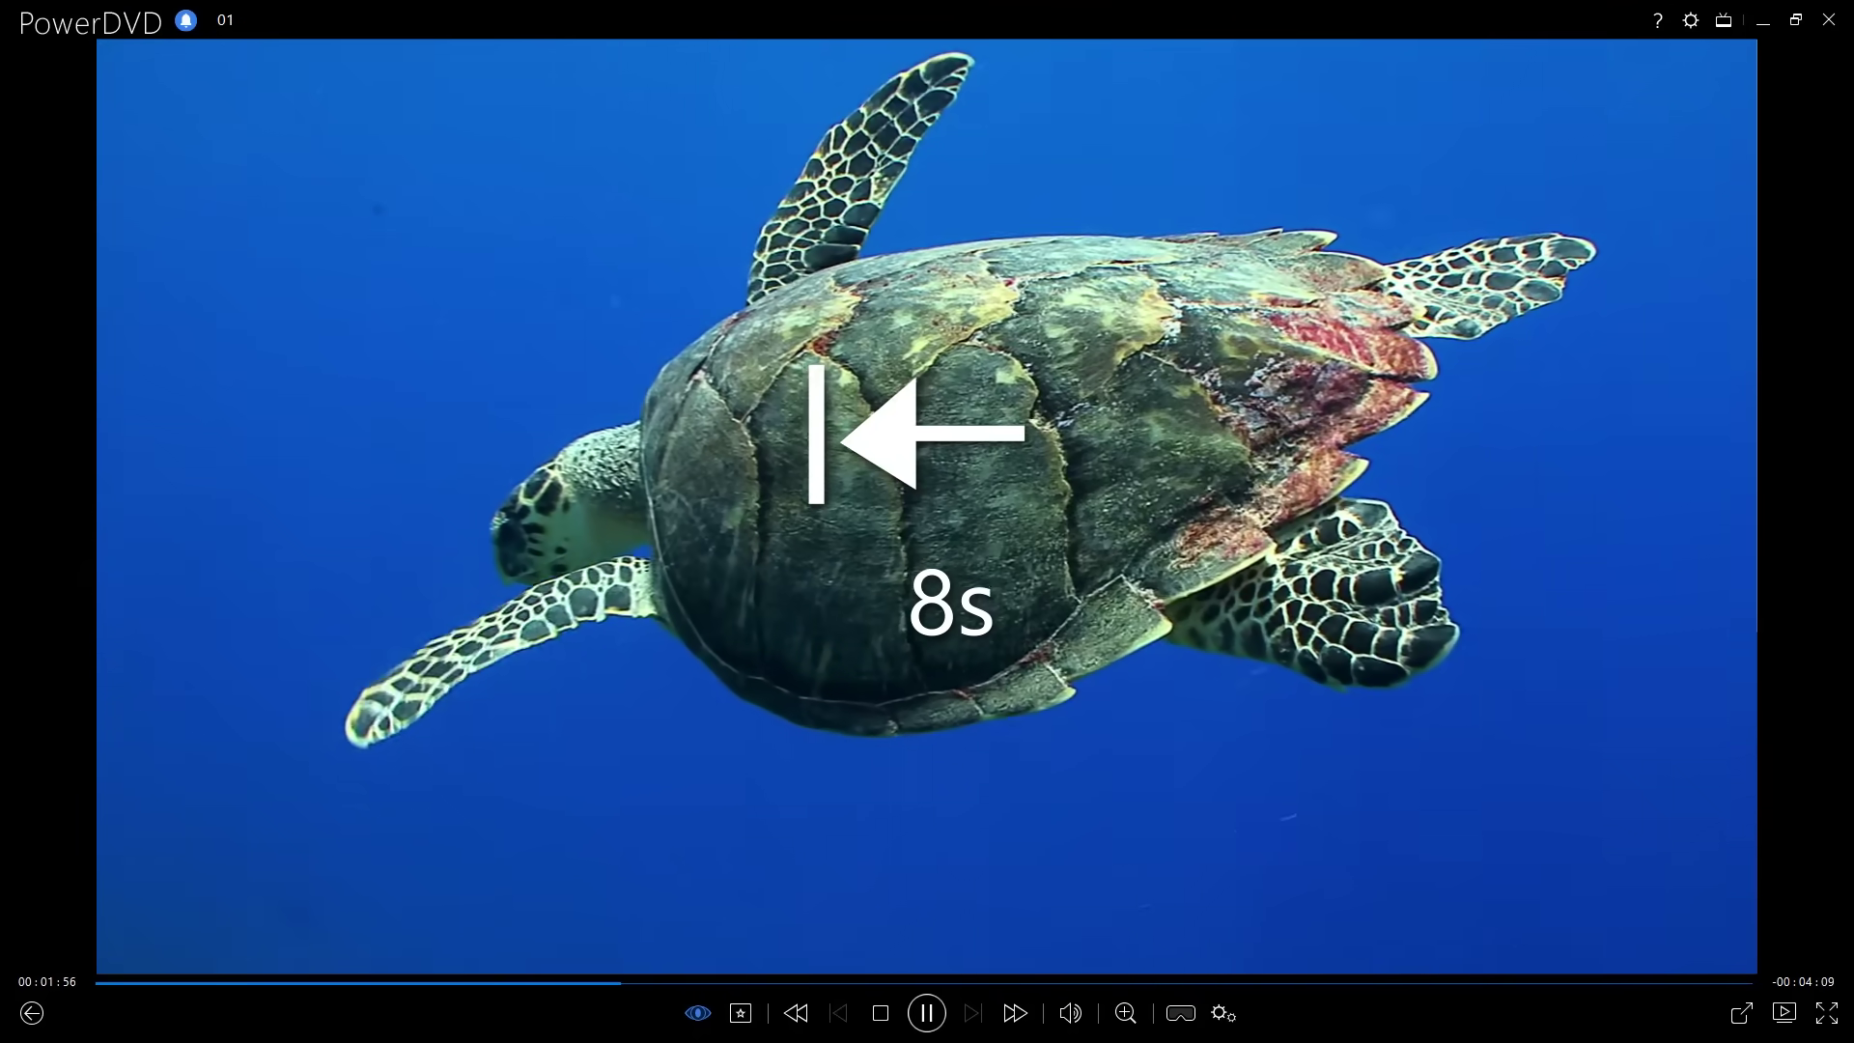
{"action": "key", "text": "Left"}
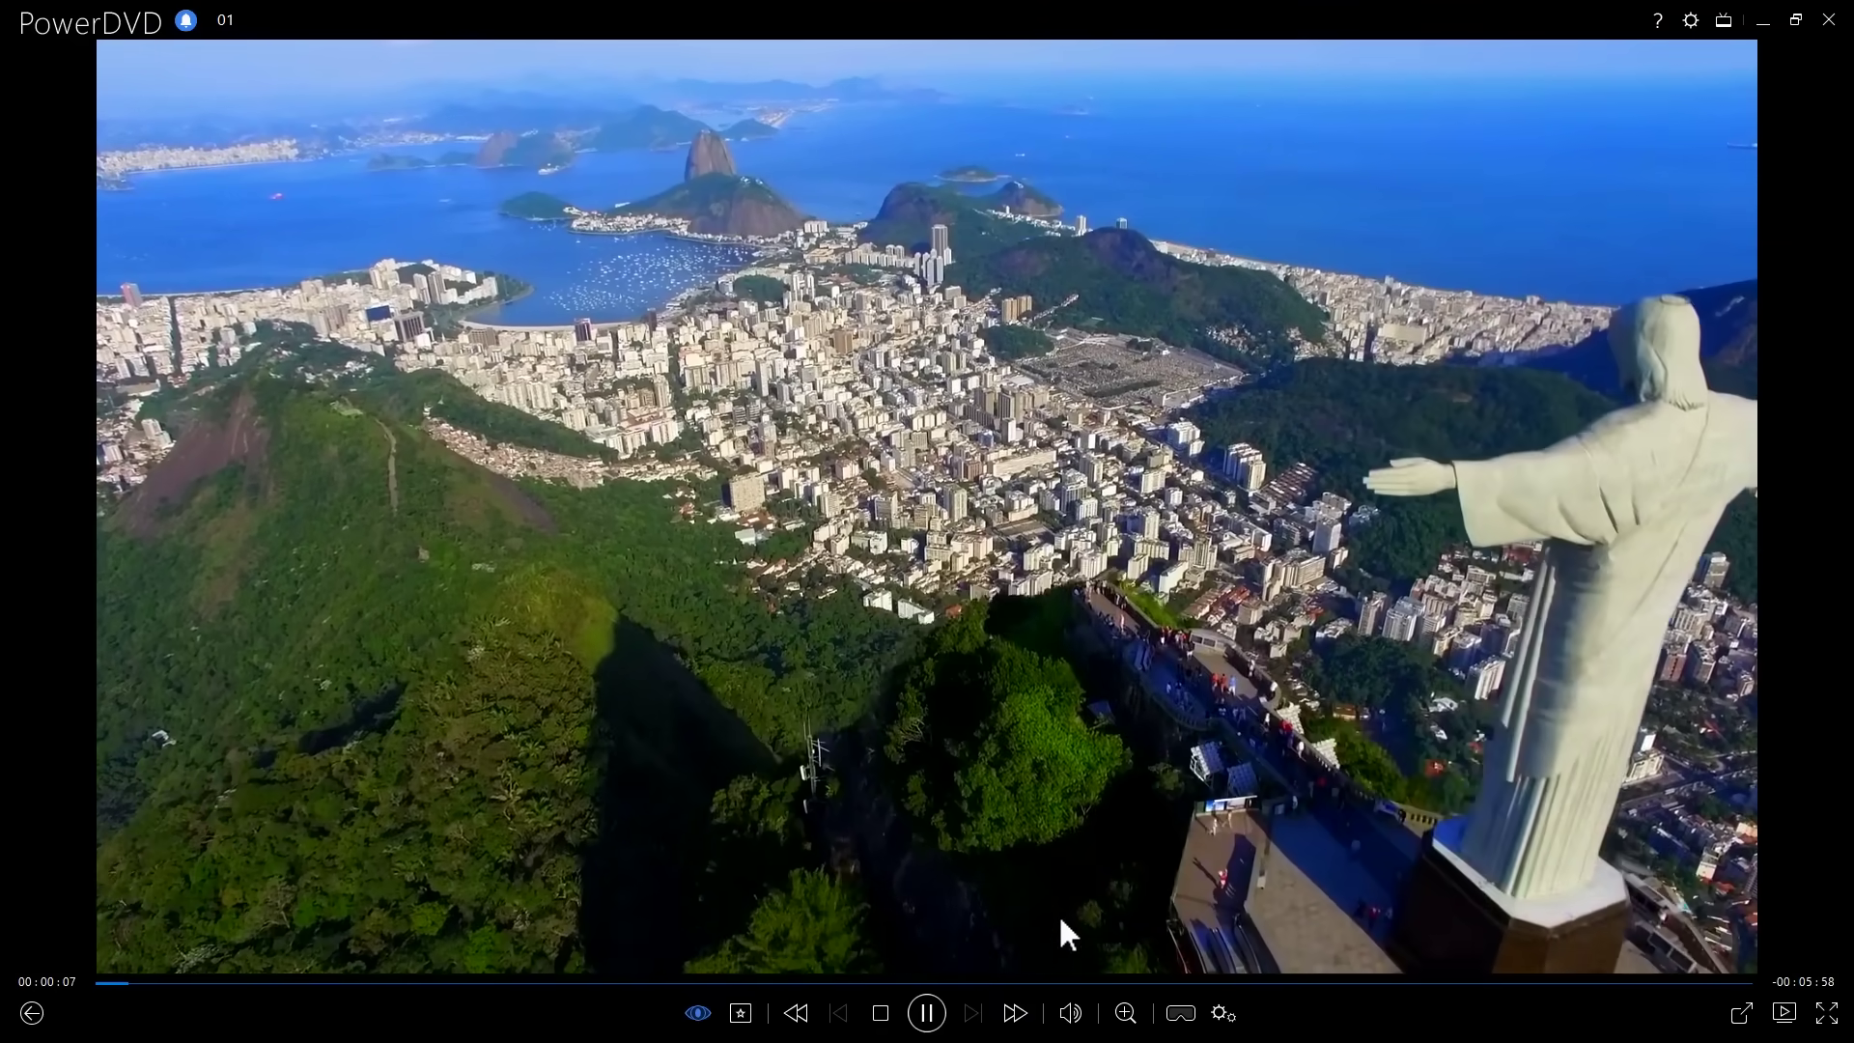
{"action": "double_click", "coordinate": [1059, 913]}
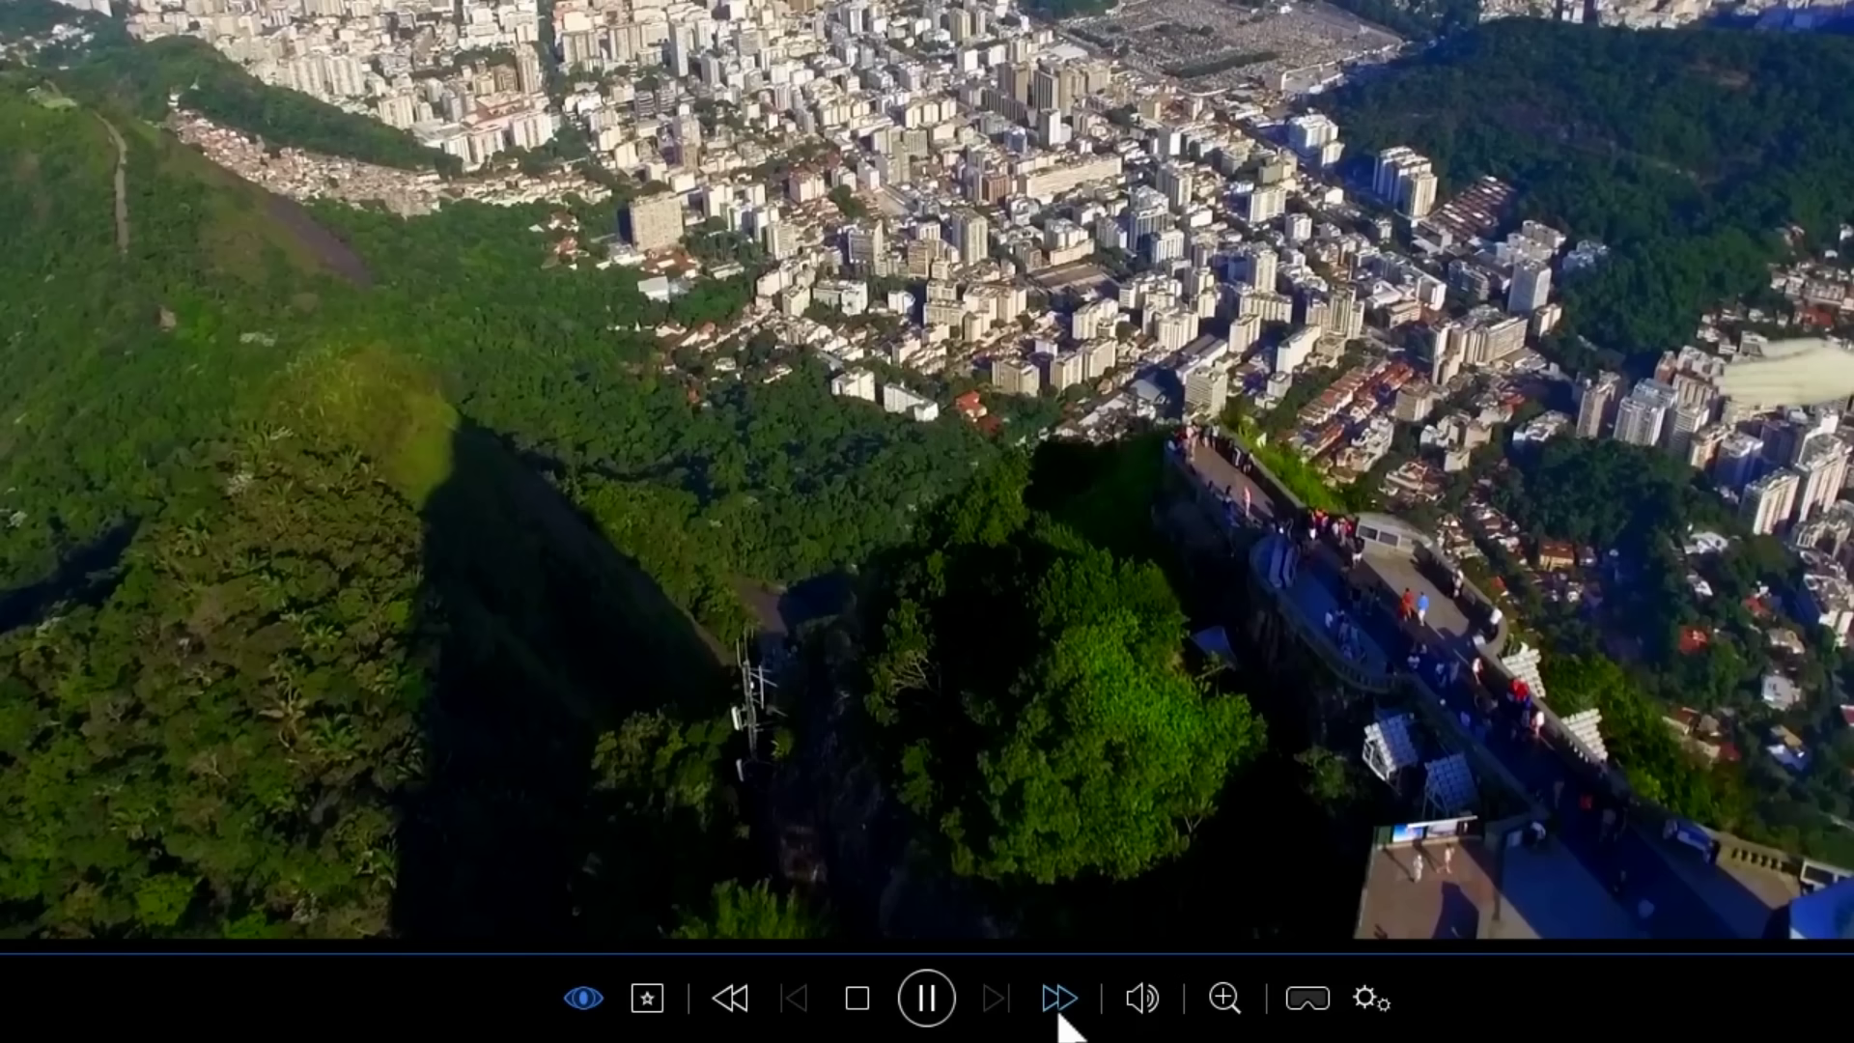
{"action": "left_click", "coordinate": [1060, 1002]}
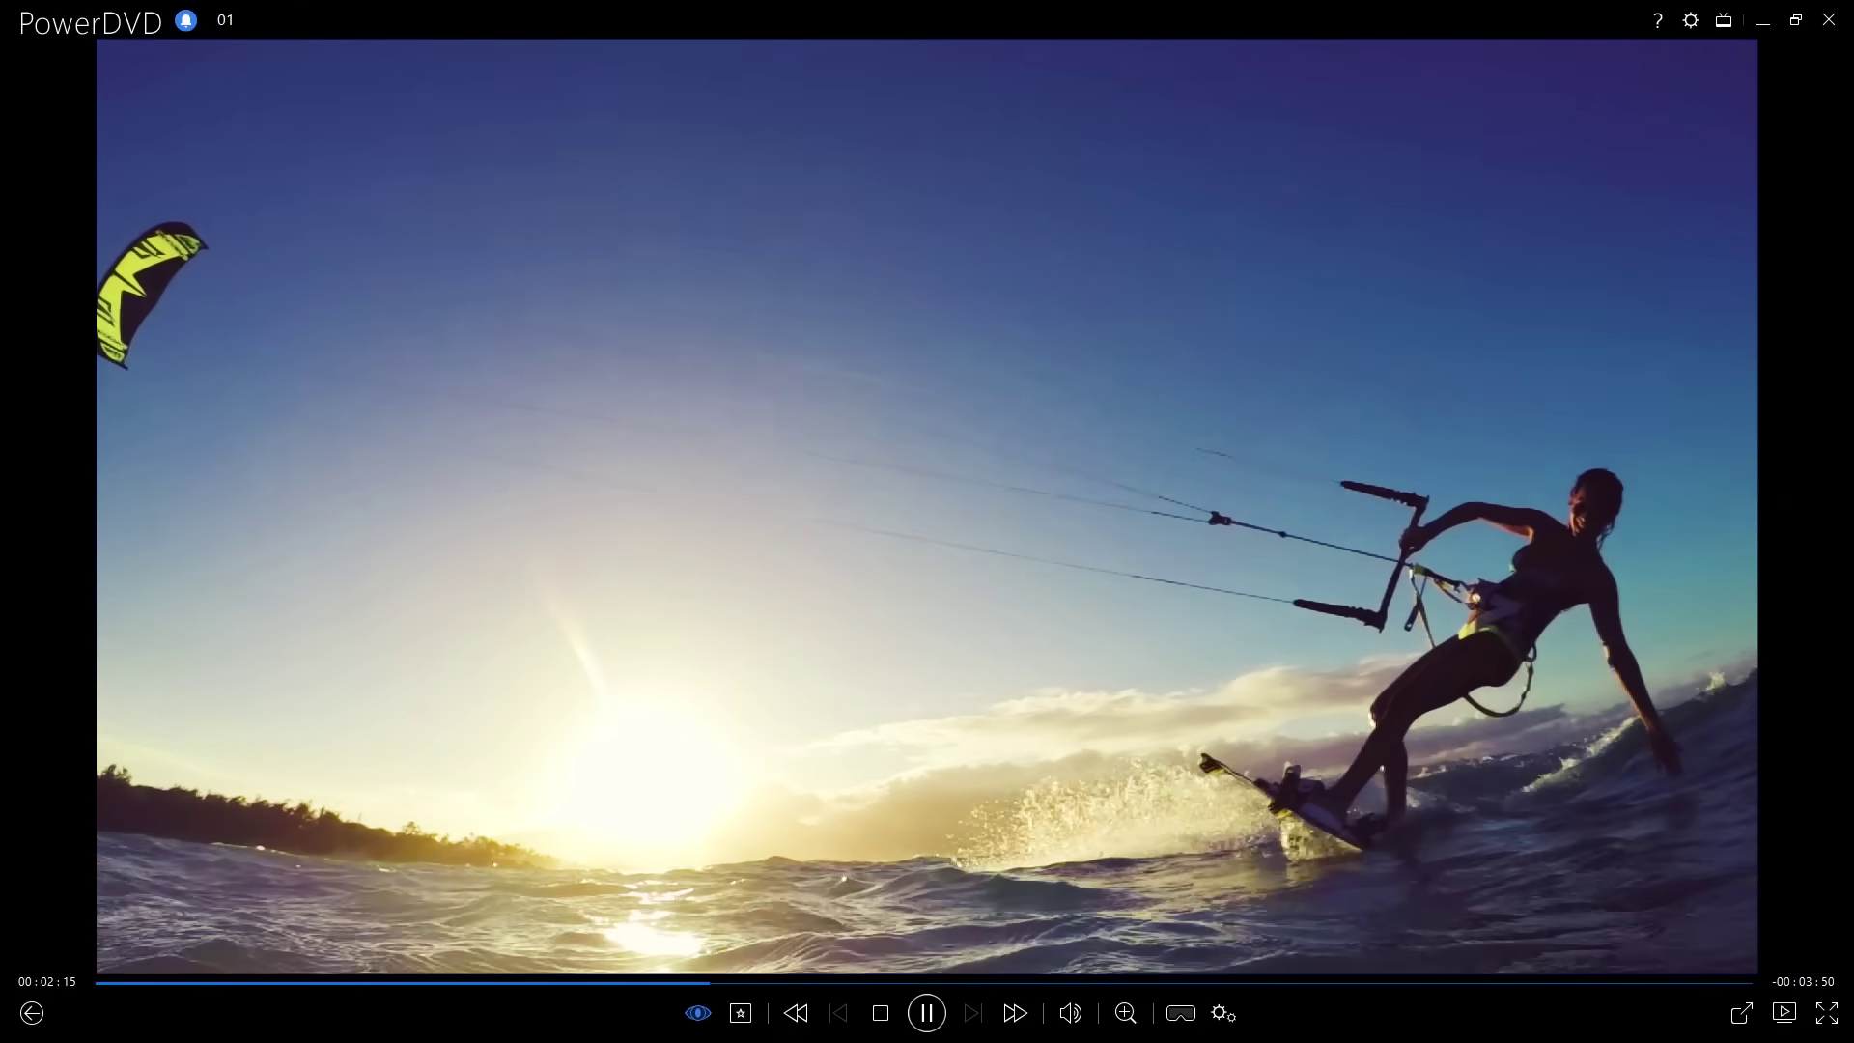
{"action": "key", "text": "space"}
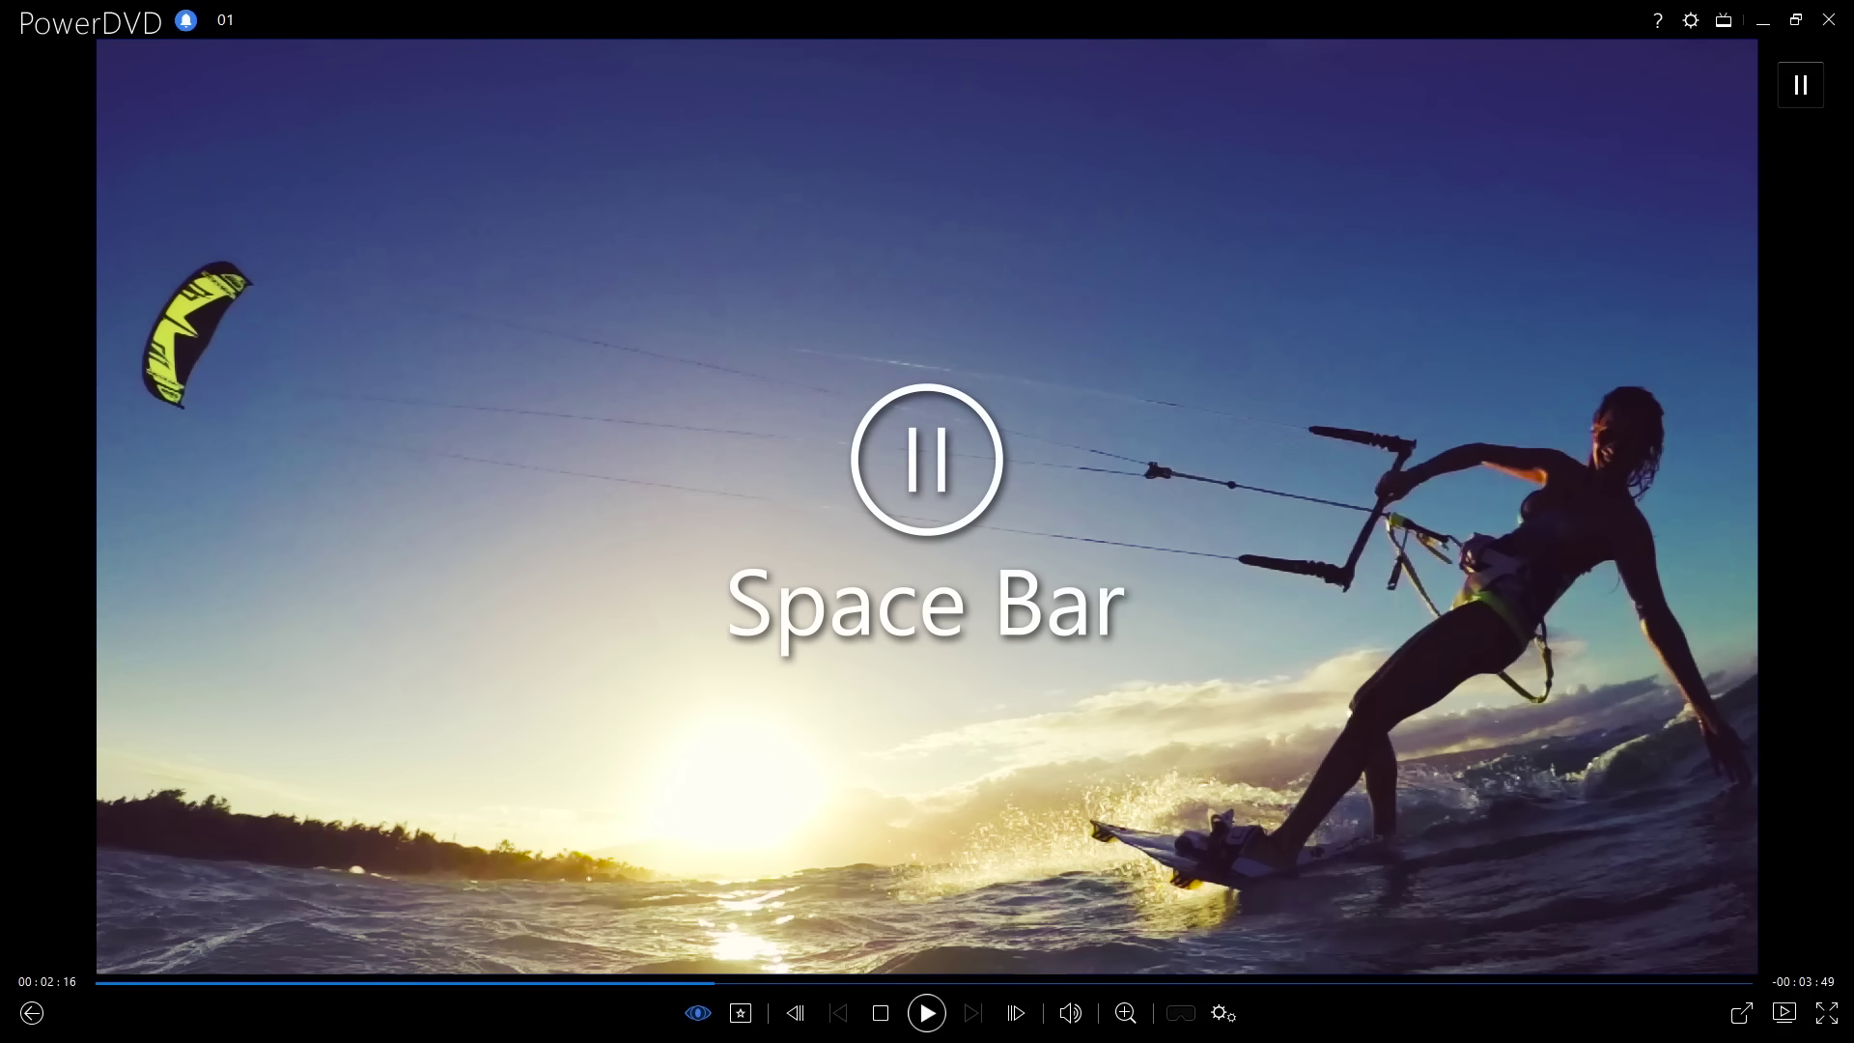
{"action": "key", "text": "space"}
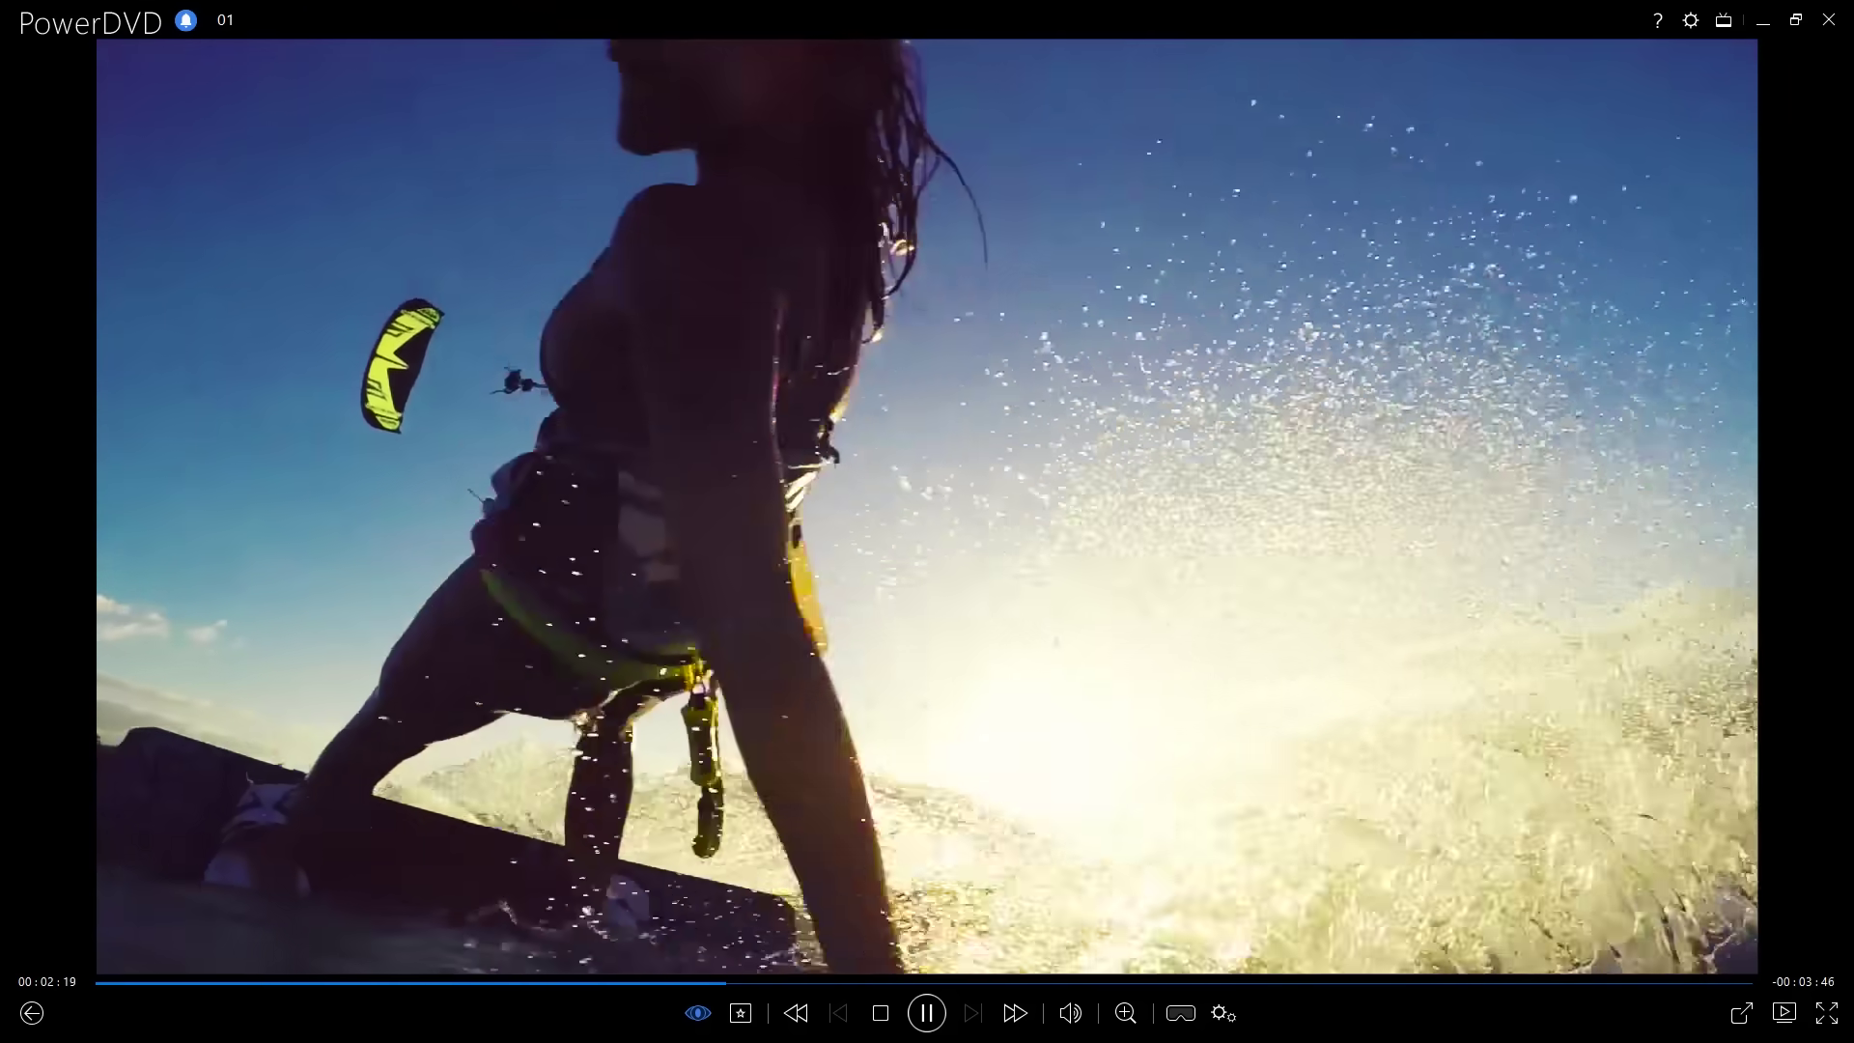
{"action": "mouse_move", "coordinate": [1138, 956]}
{"action": "left_mouse_down"}
{"action": "mouse_move", "coordinate": [1228, 958]}
{"action": "mouse_move", "coordinate": [1242, 978]}
{"action": "left_mouse_up"}
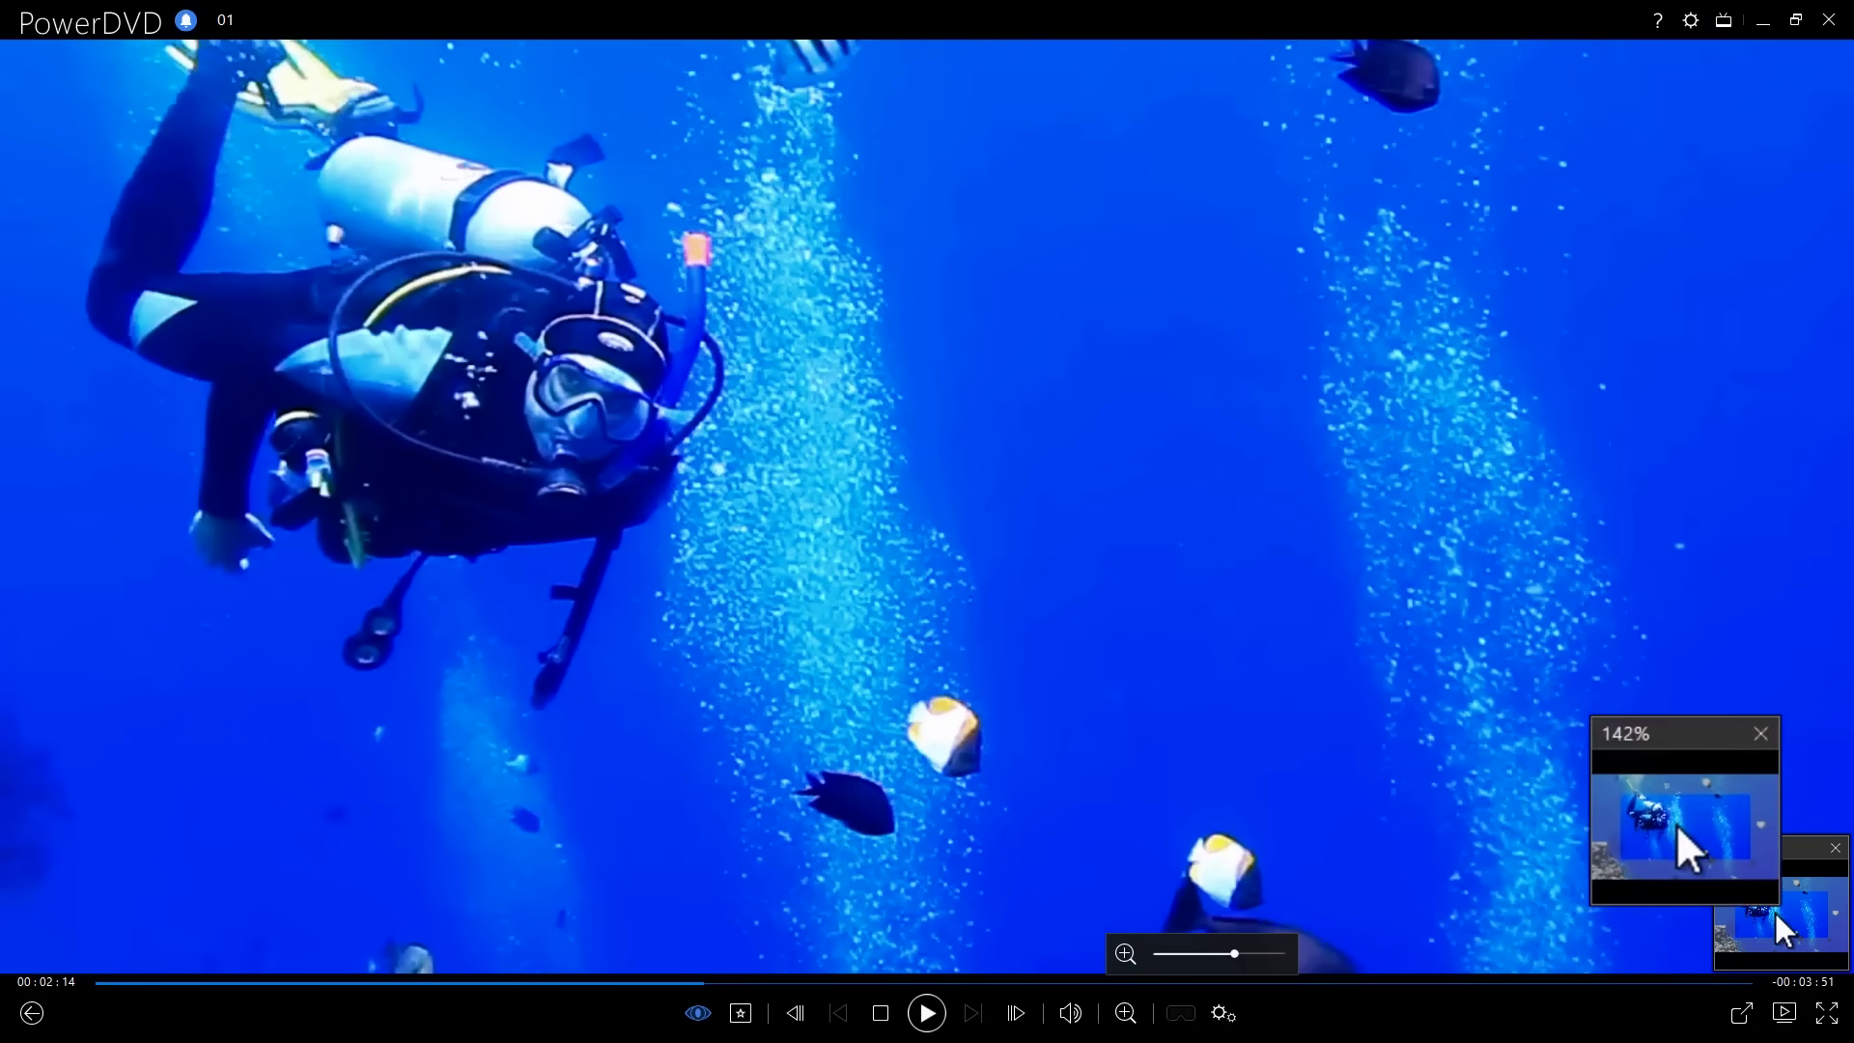
{"action": "left_click_drag", "start_coordinate": [1775, 915], "coordinate": [1763, 911]}
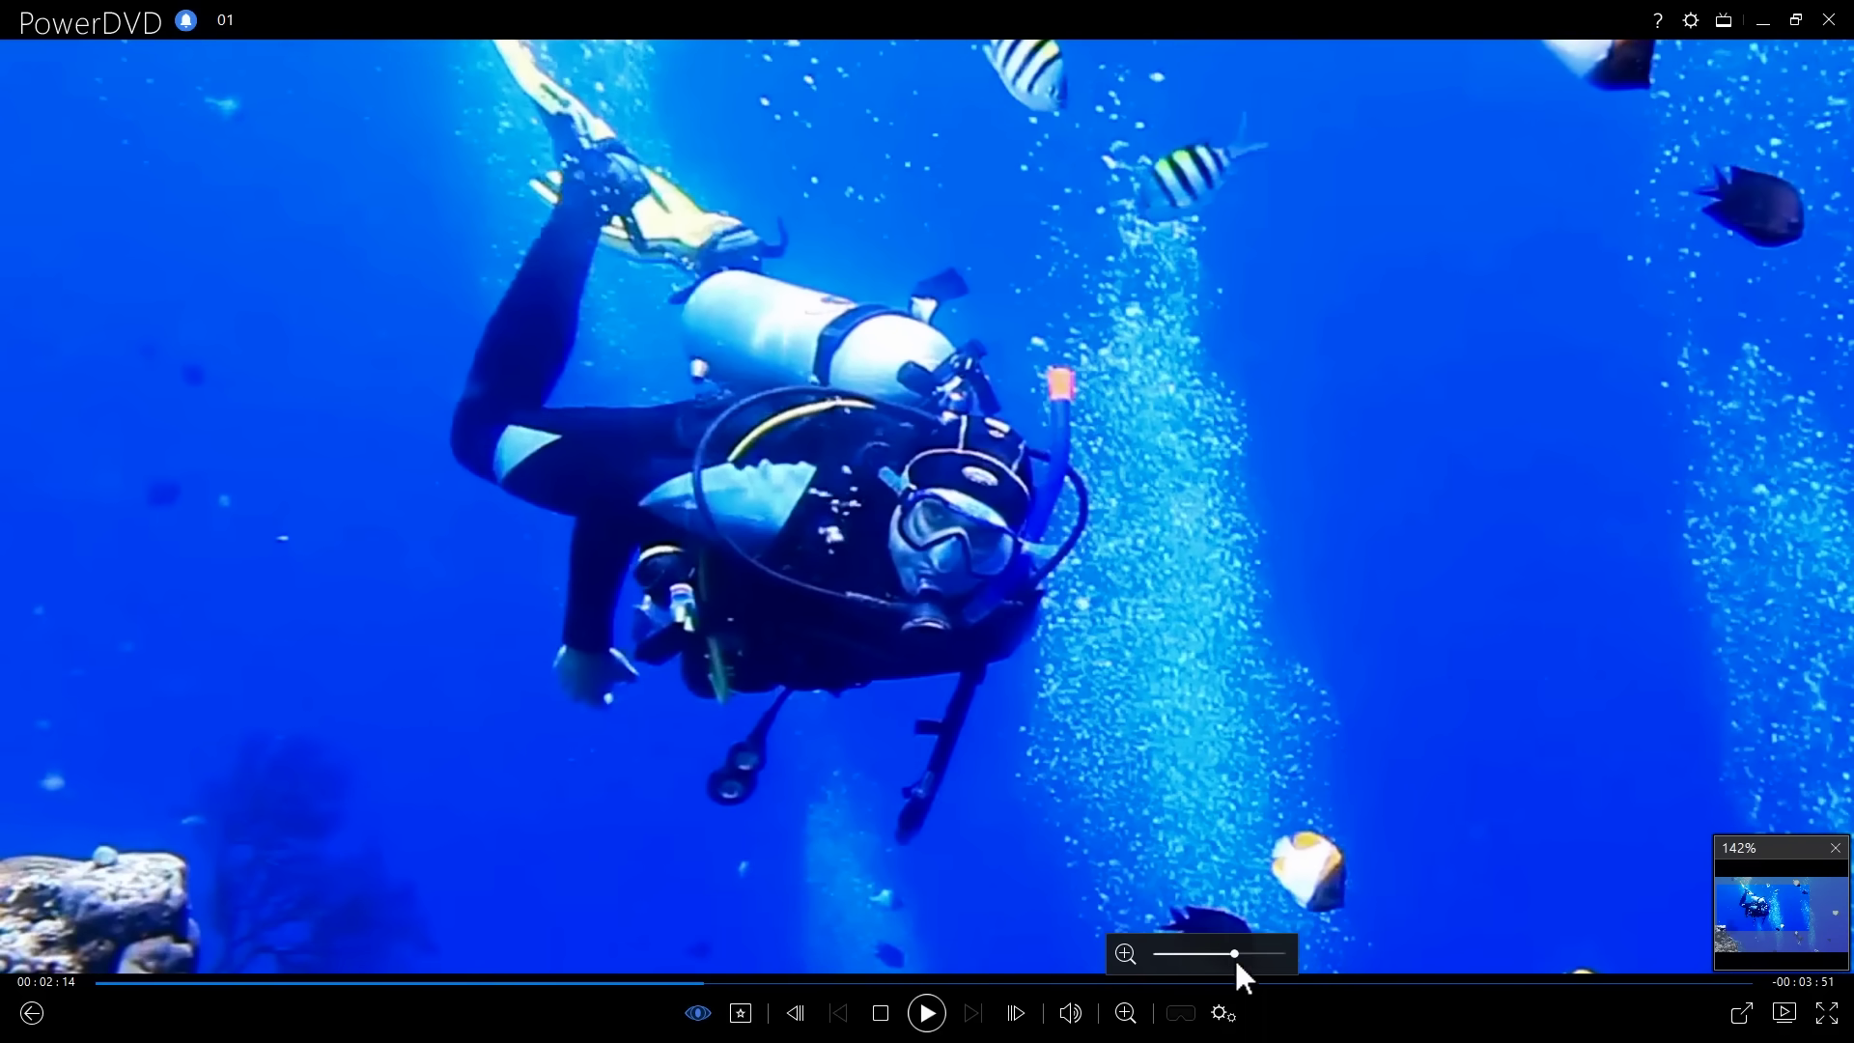
{"action": "left_click_drag", "start_coordinate": [1234, 956], "coordinate": [1263, 956]}
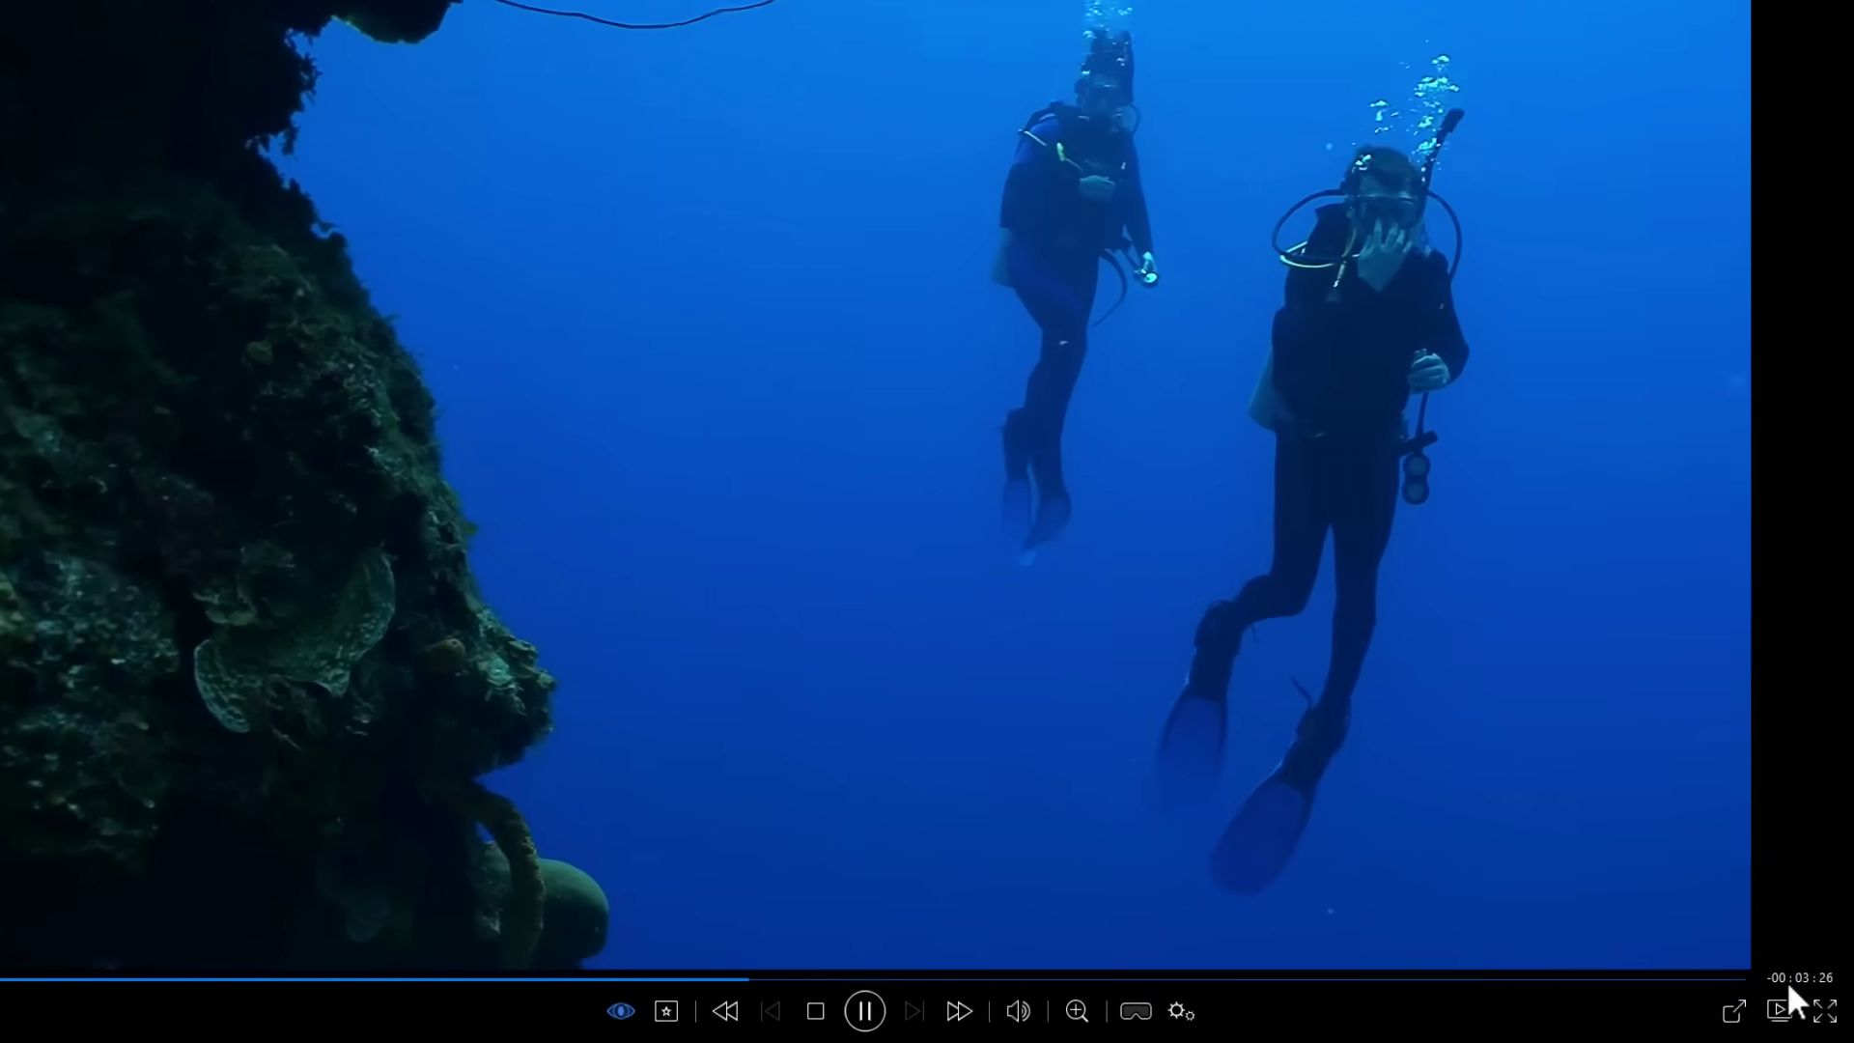
{"action": "left_click", "coordinate": [1790, 981]}
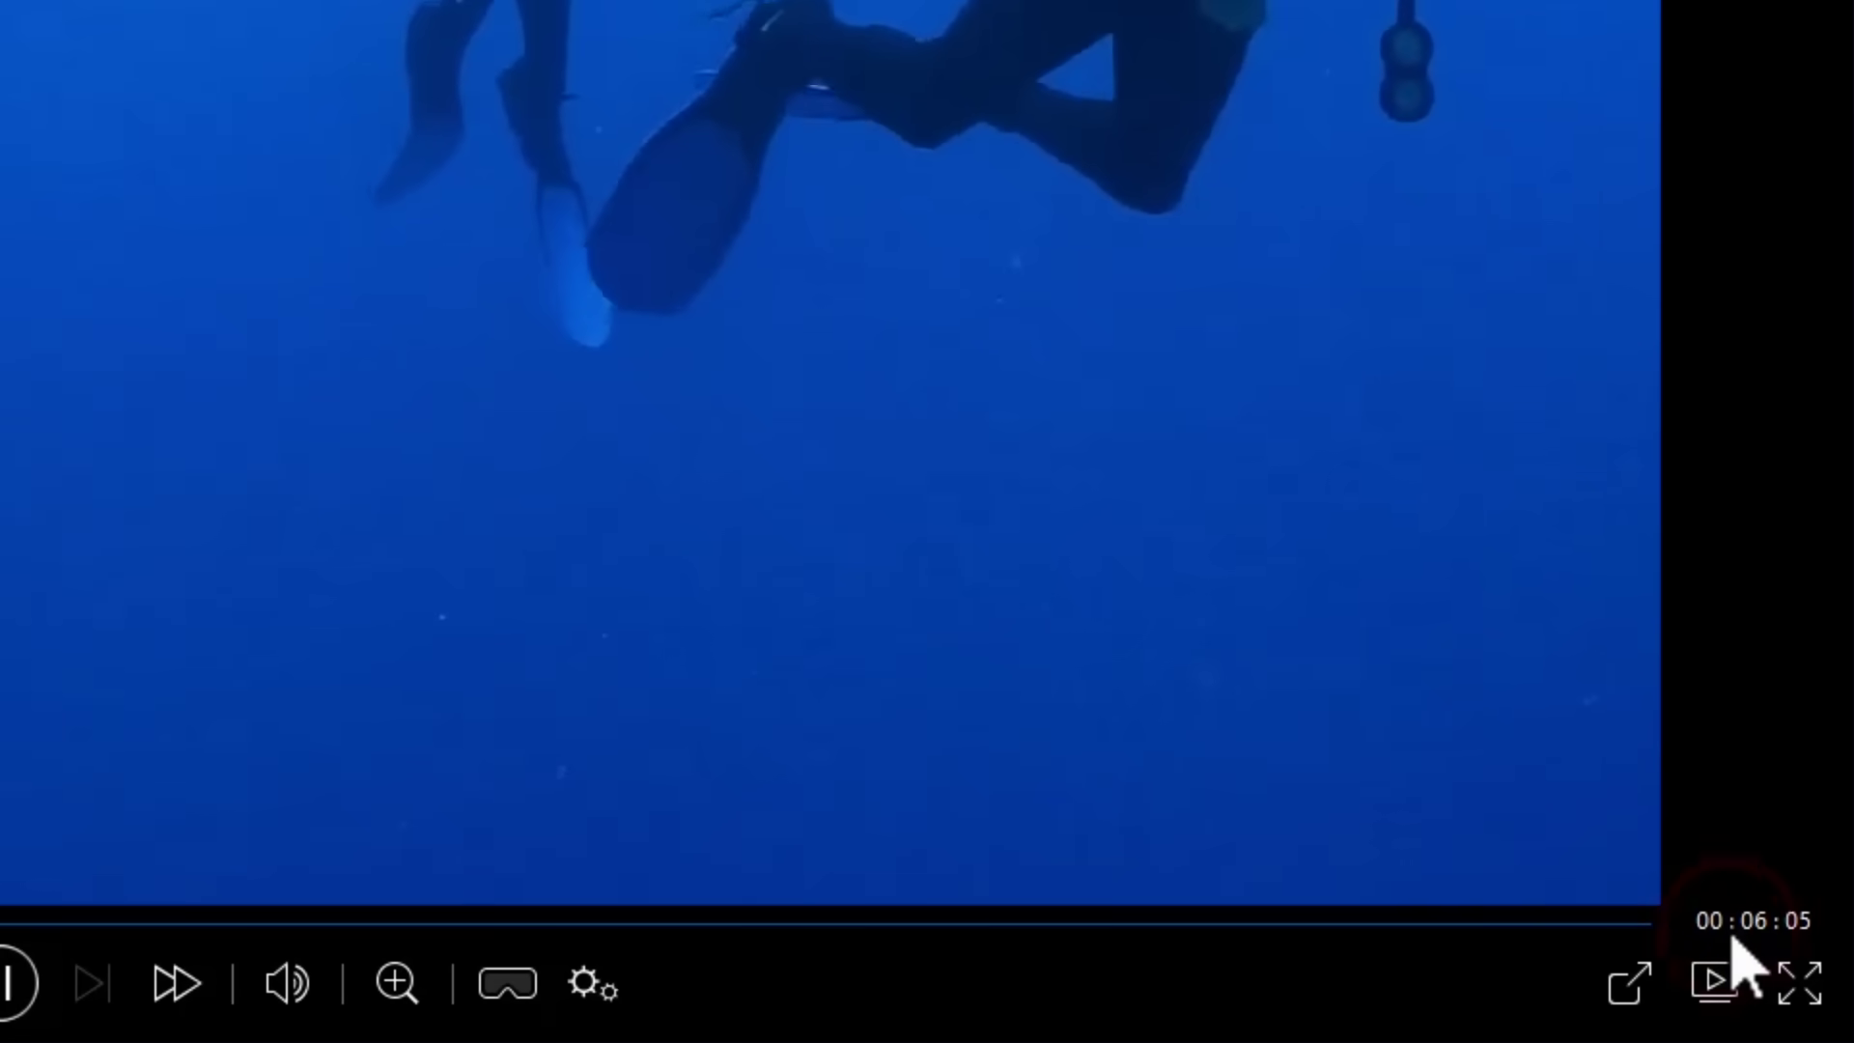
Switch the time readout back to remaining time.
{"action": "left_click", "coordinate": [1745, 963]}
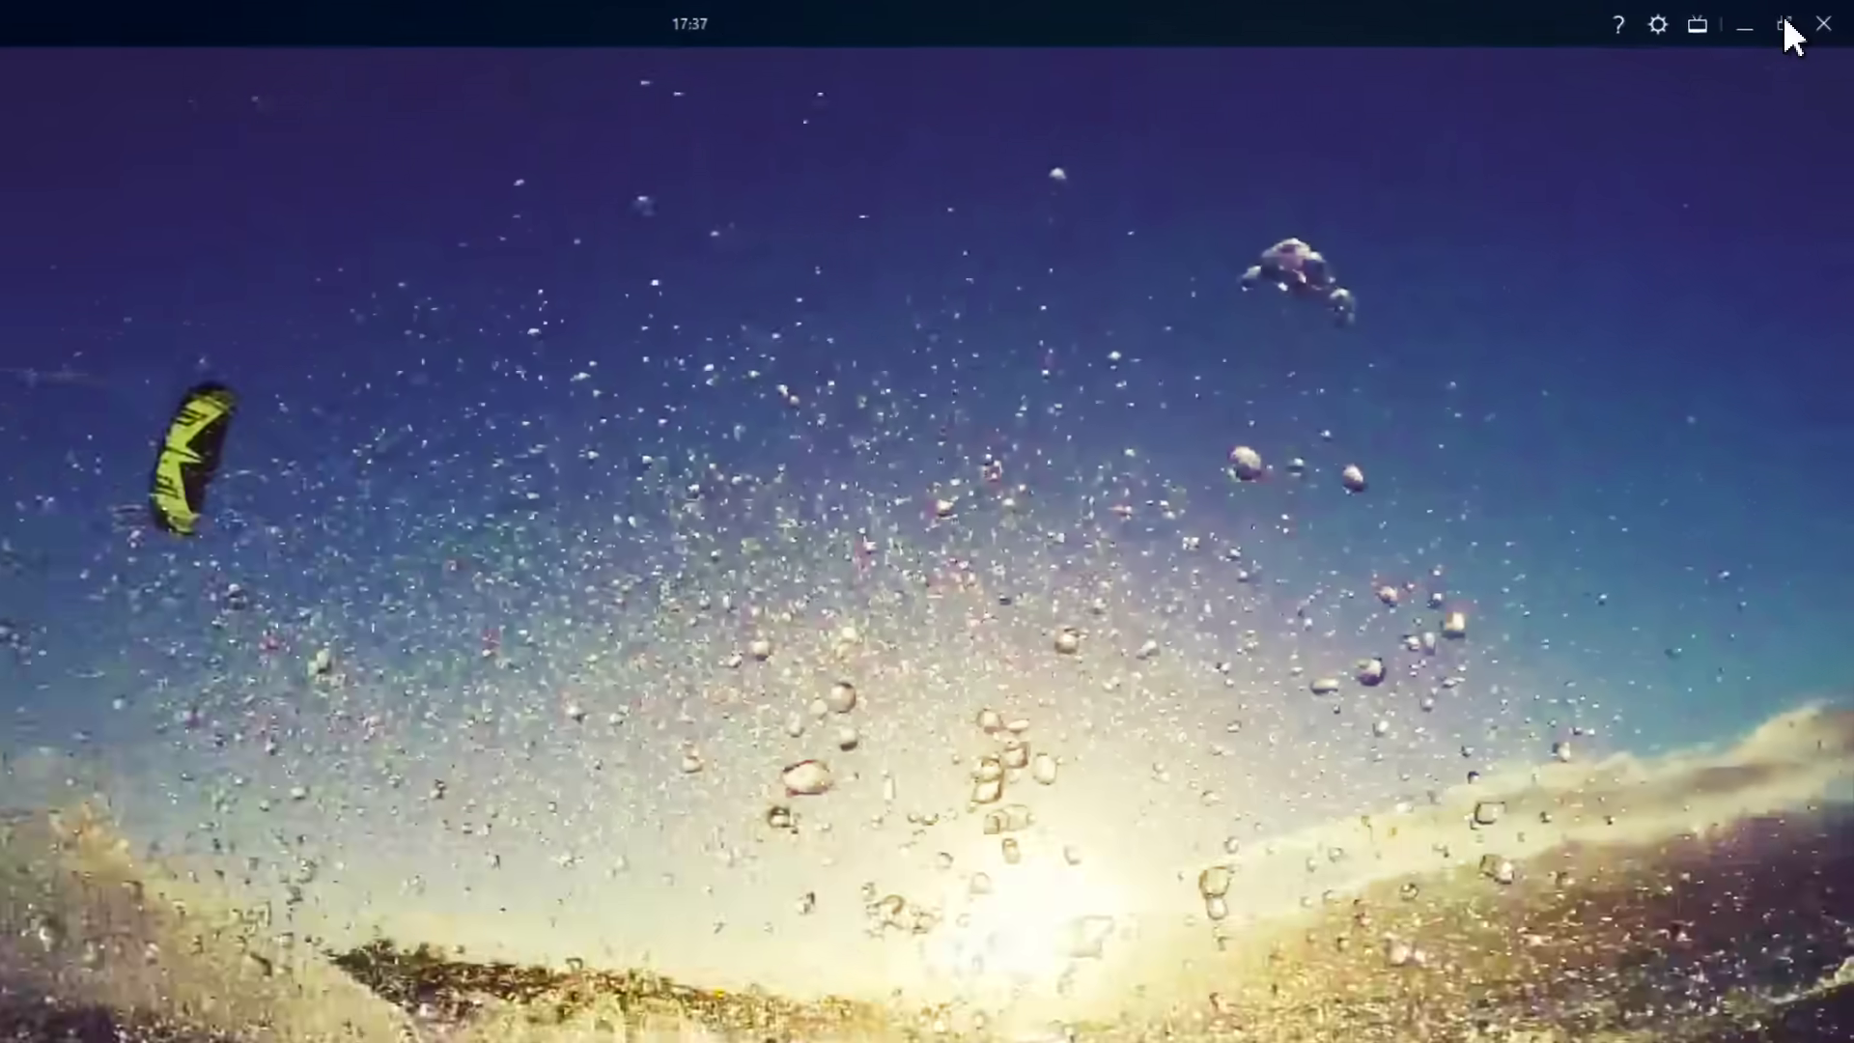
Exit full screen and move the player window over File Explorer.
{"action": "left_click", "coordinate": [1773, 27]}
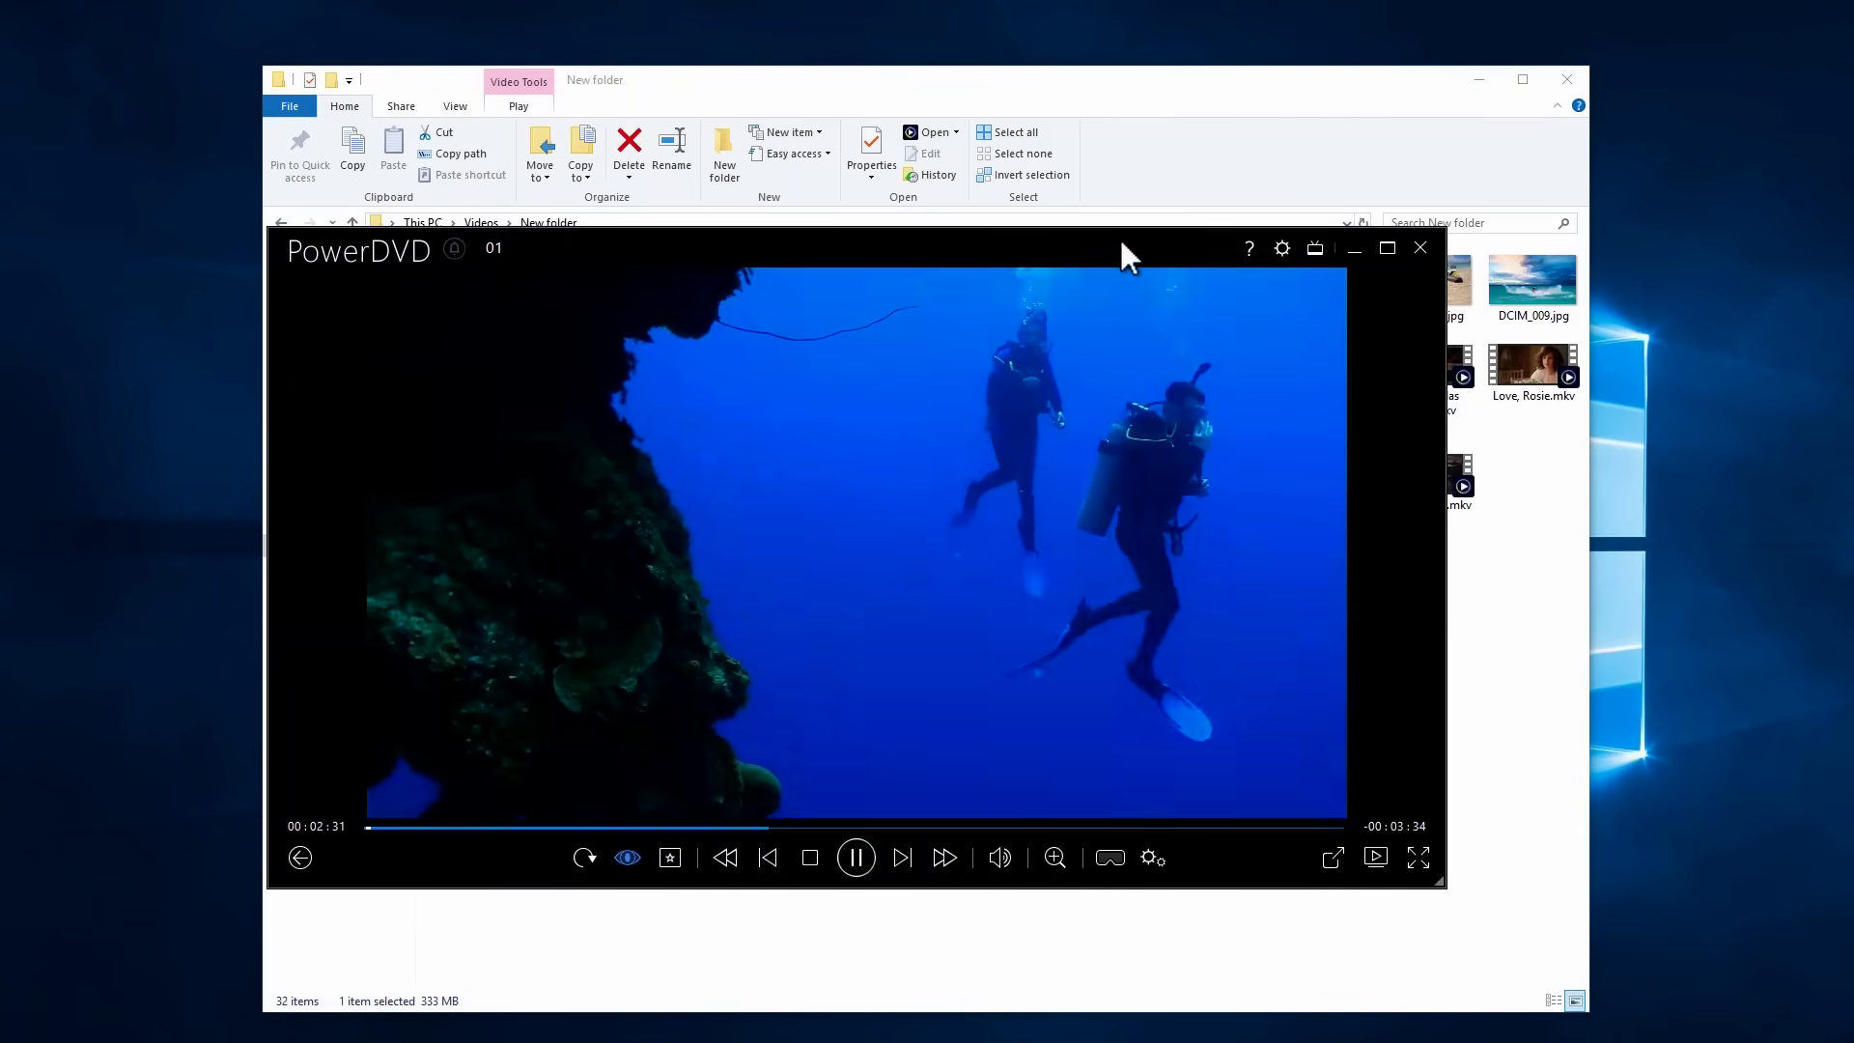
{"action": "left_click_drag", "start_coordinate": [1077, 258], "coordinate": [985, 275]}
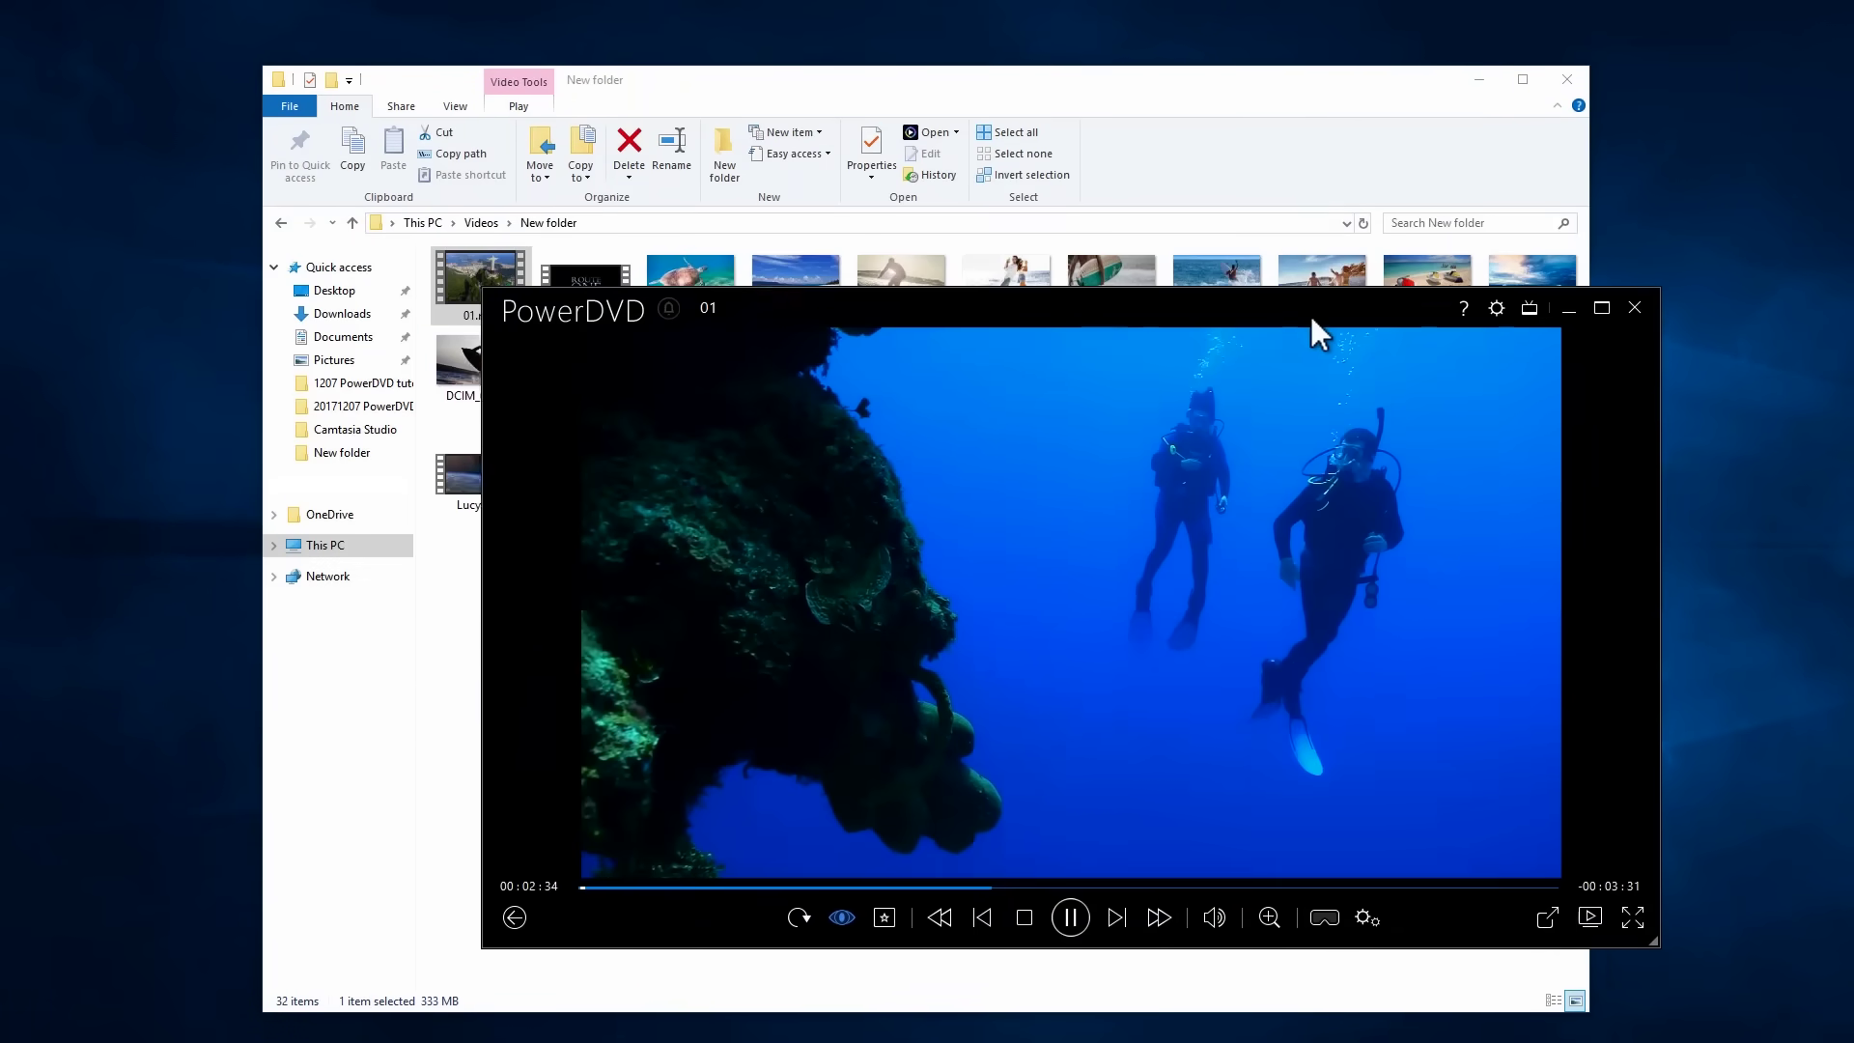
{"action": "mouse_move", "coordinate": [983, 266]}
{"action": "left_mouse_down"}
{"action": "mouse_move", "coordinate": [1200, 184]}
{"action": "mouse_move", "coordinate": [1123, 231]}
{"action": "left_mouse_up"}
Maximize the player window and stretch the video to fit the screen.
{"action": "double_click", "coordinate": [1123, 232]}
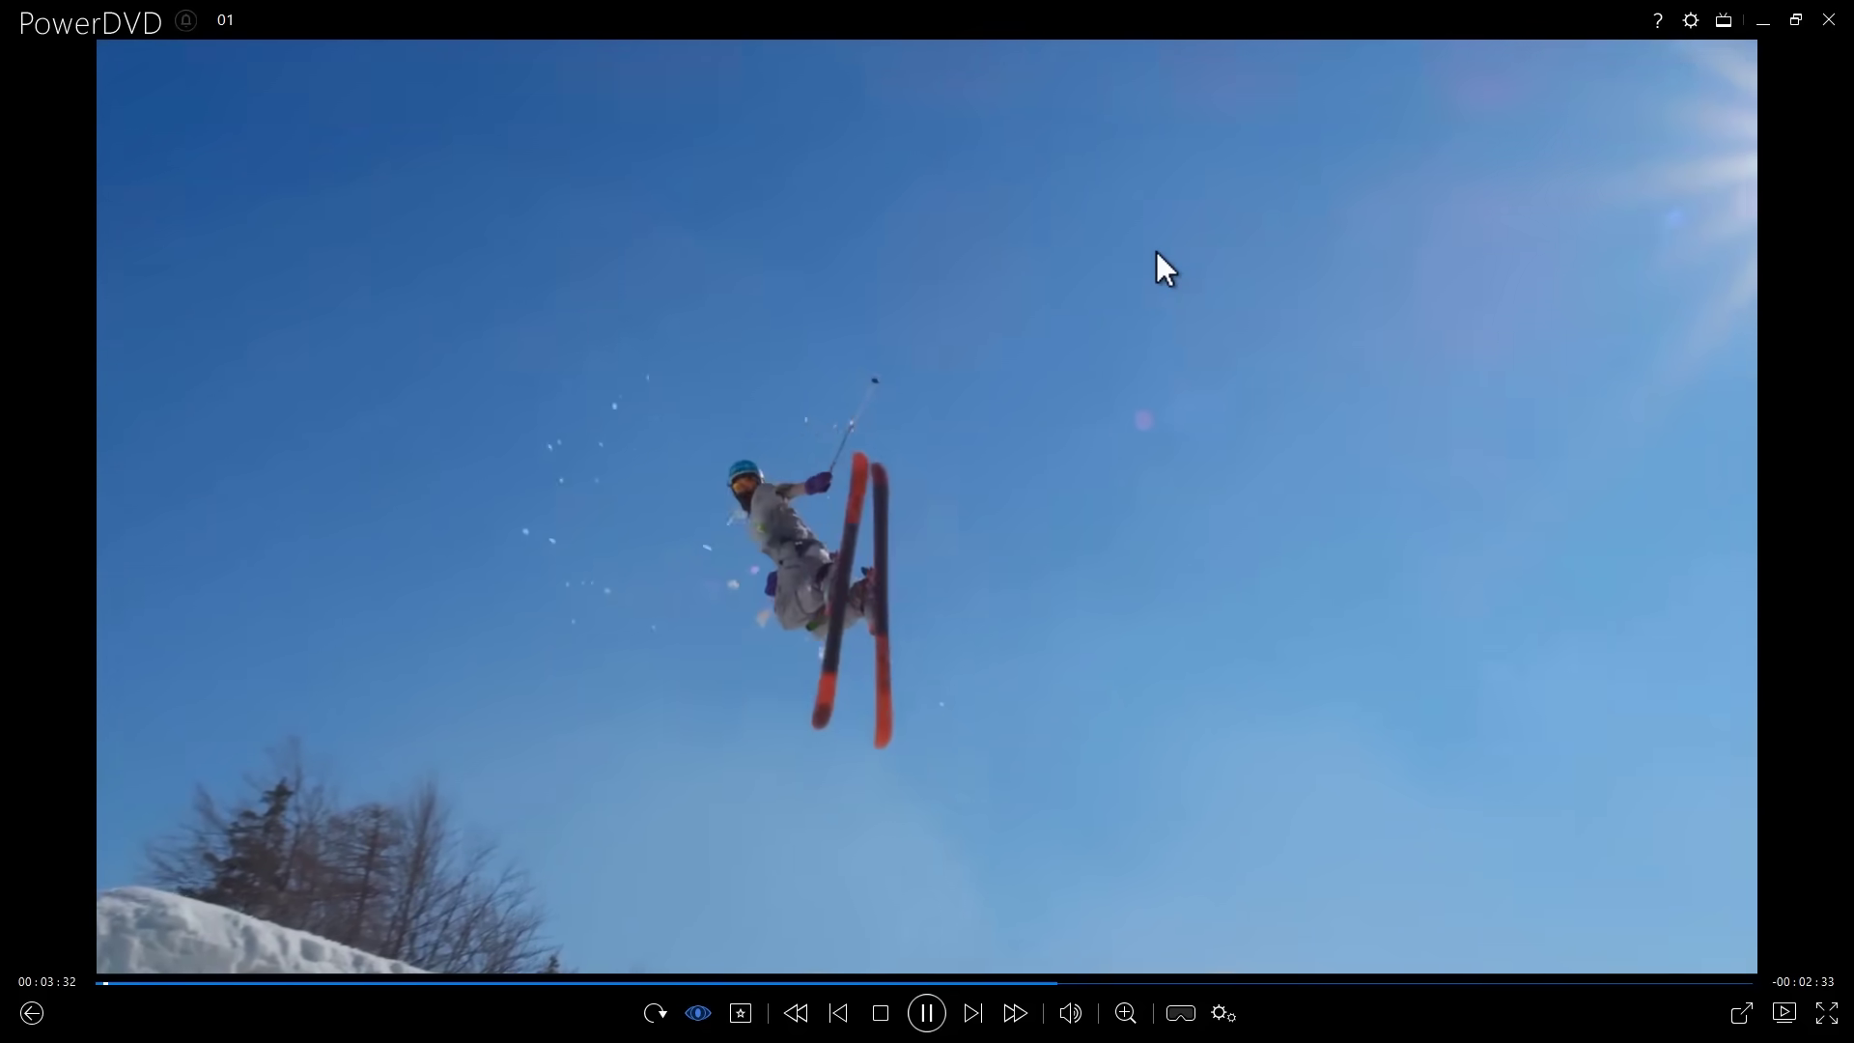
{"action": "right_click", "coordinate": [1156, 251]}
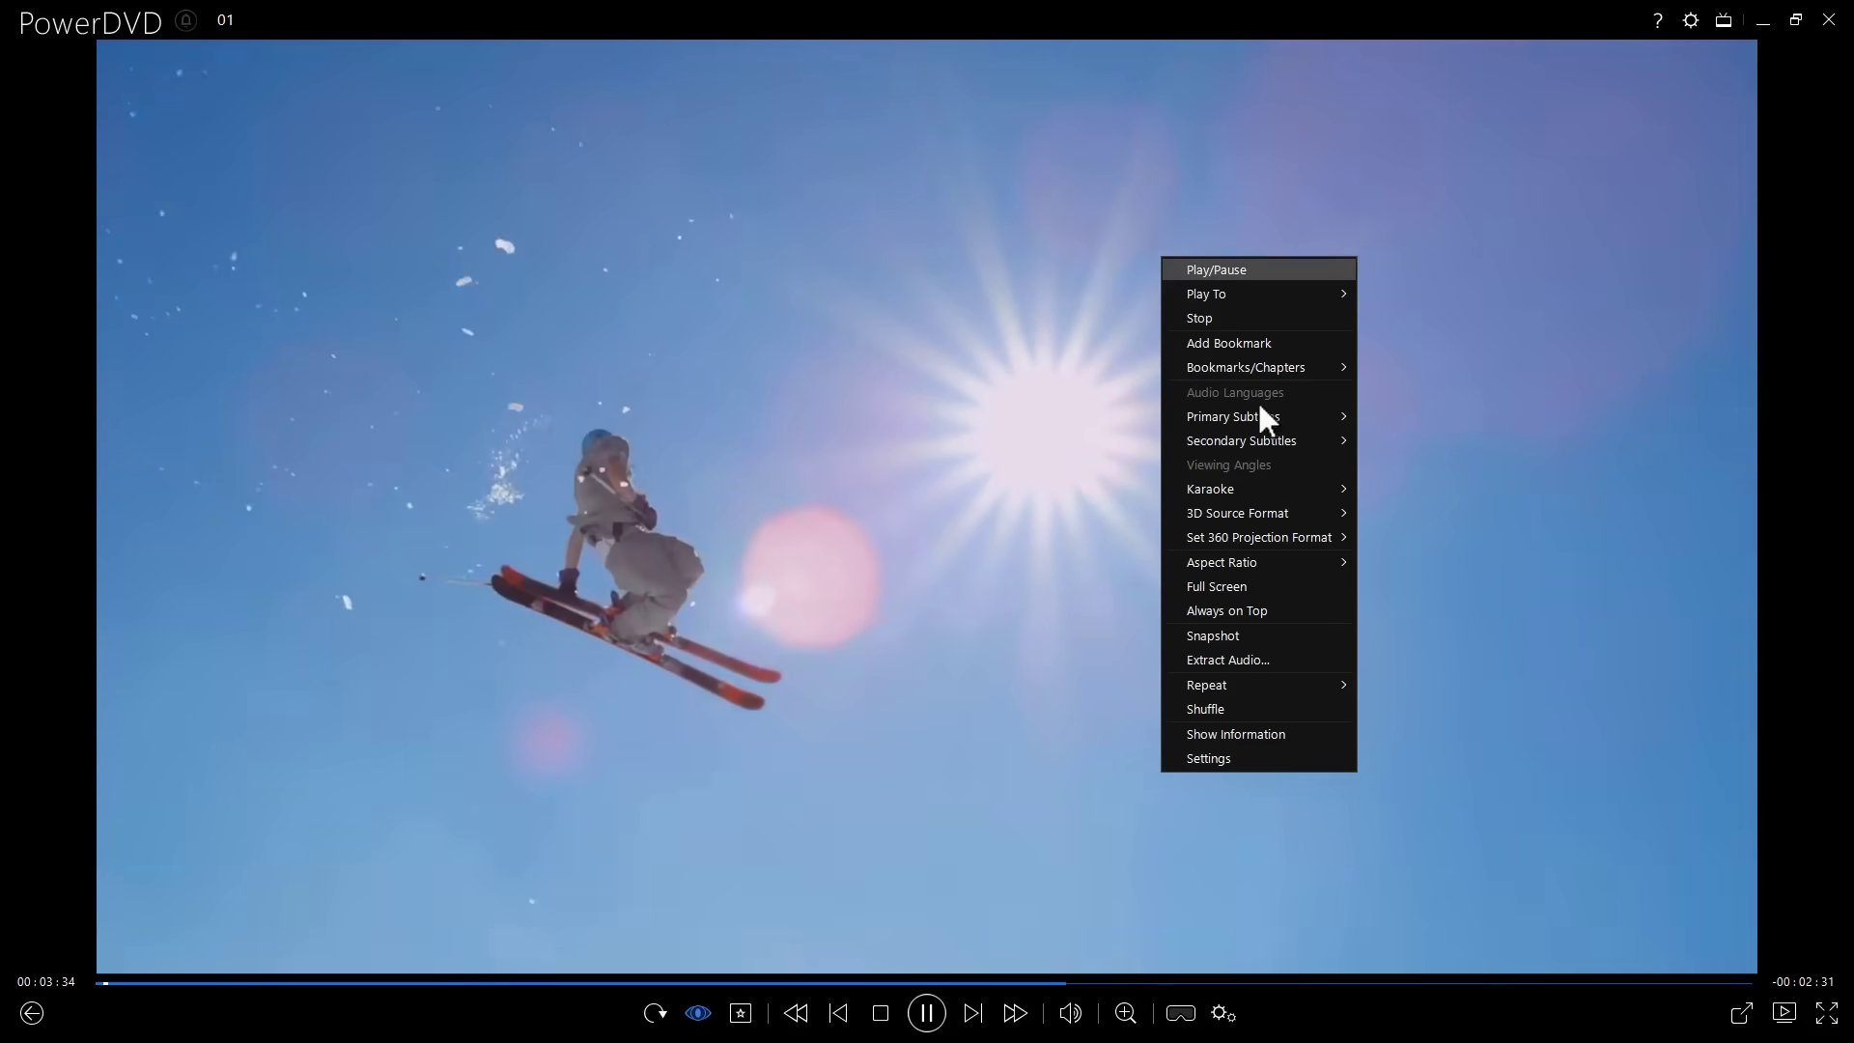
{"action": "mouse_move", "coordinate": [1221, 562]}
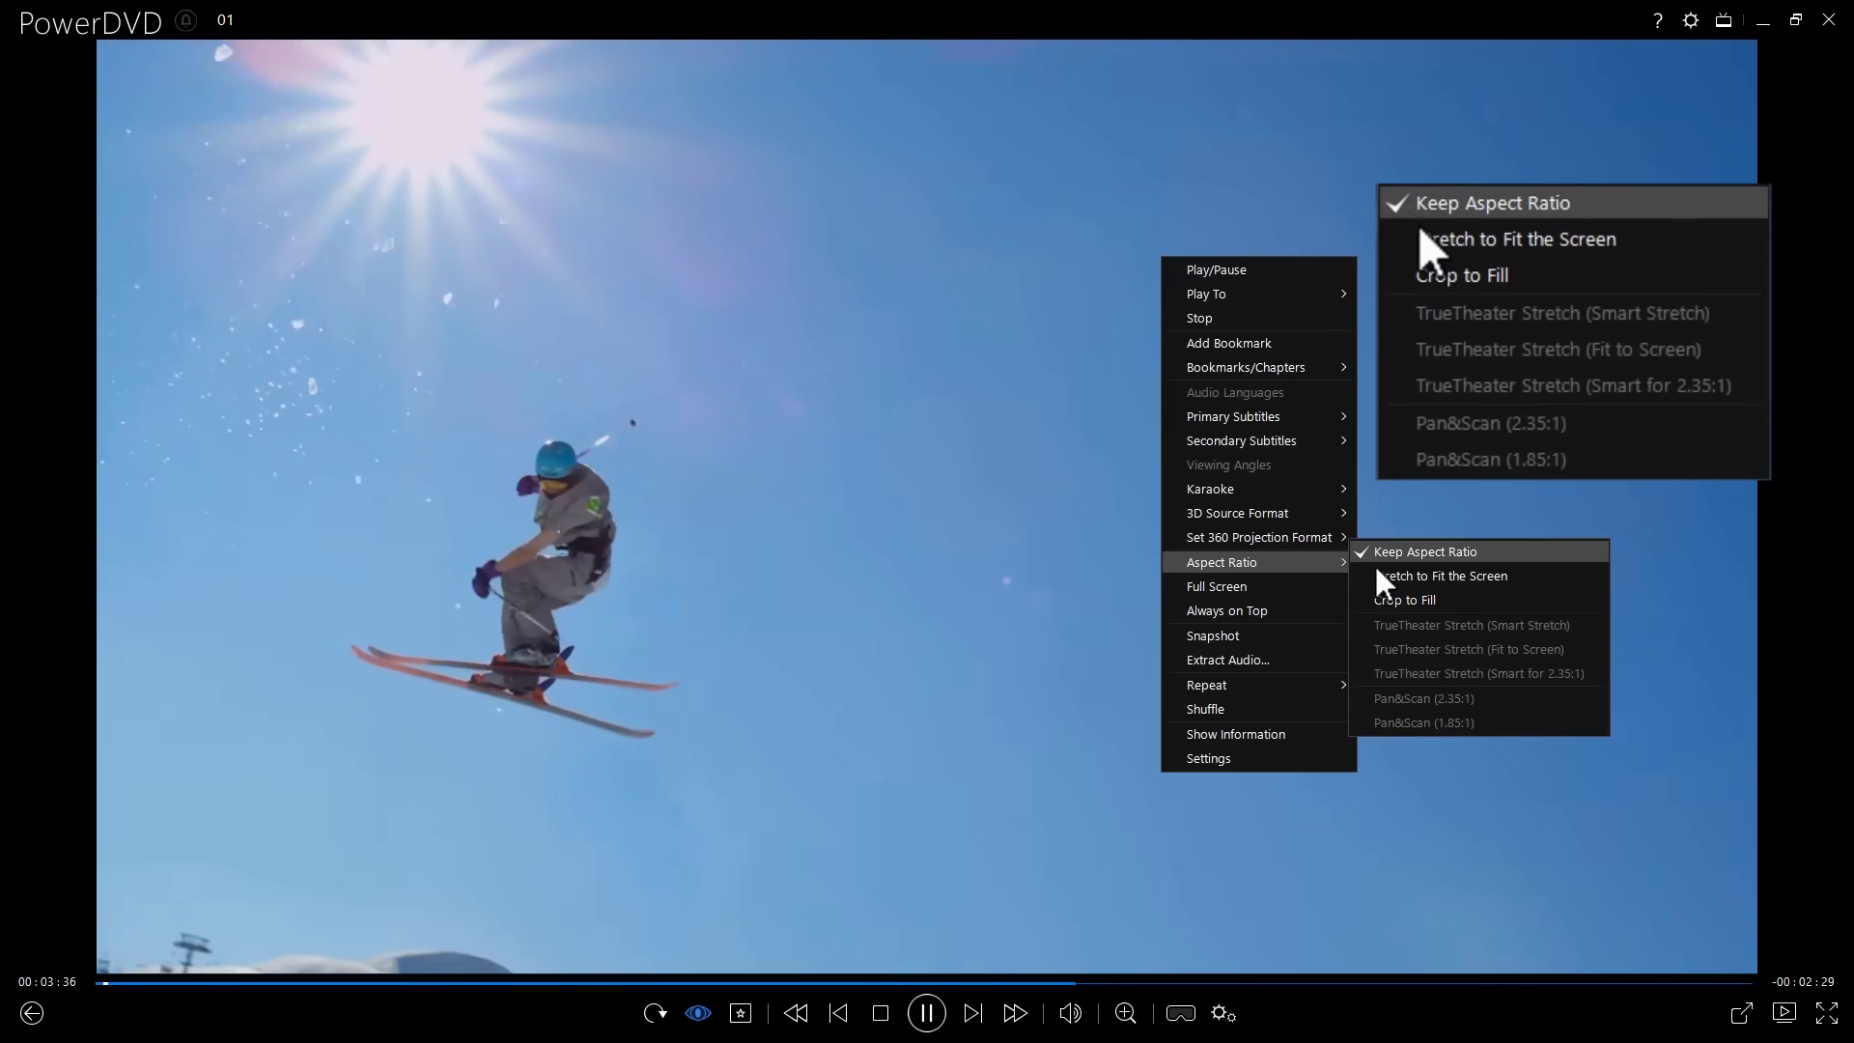
{"action": "left_click", "coordinate": [1368, 576]}
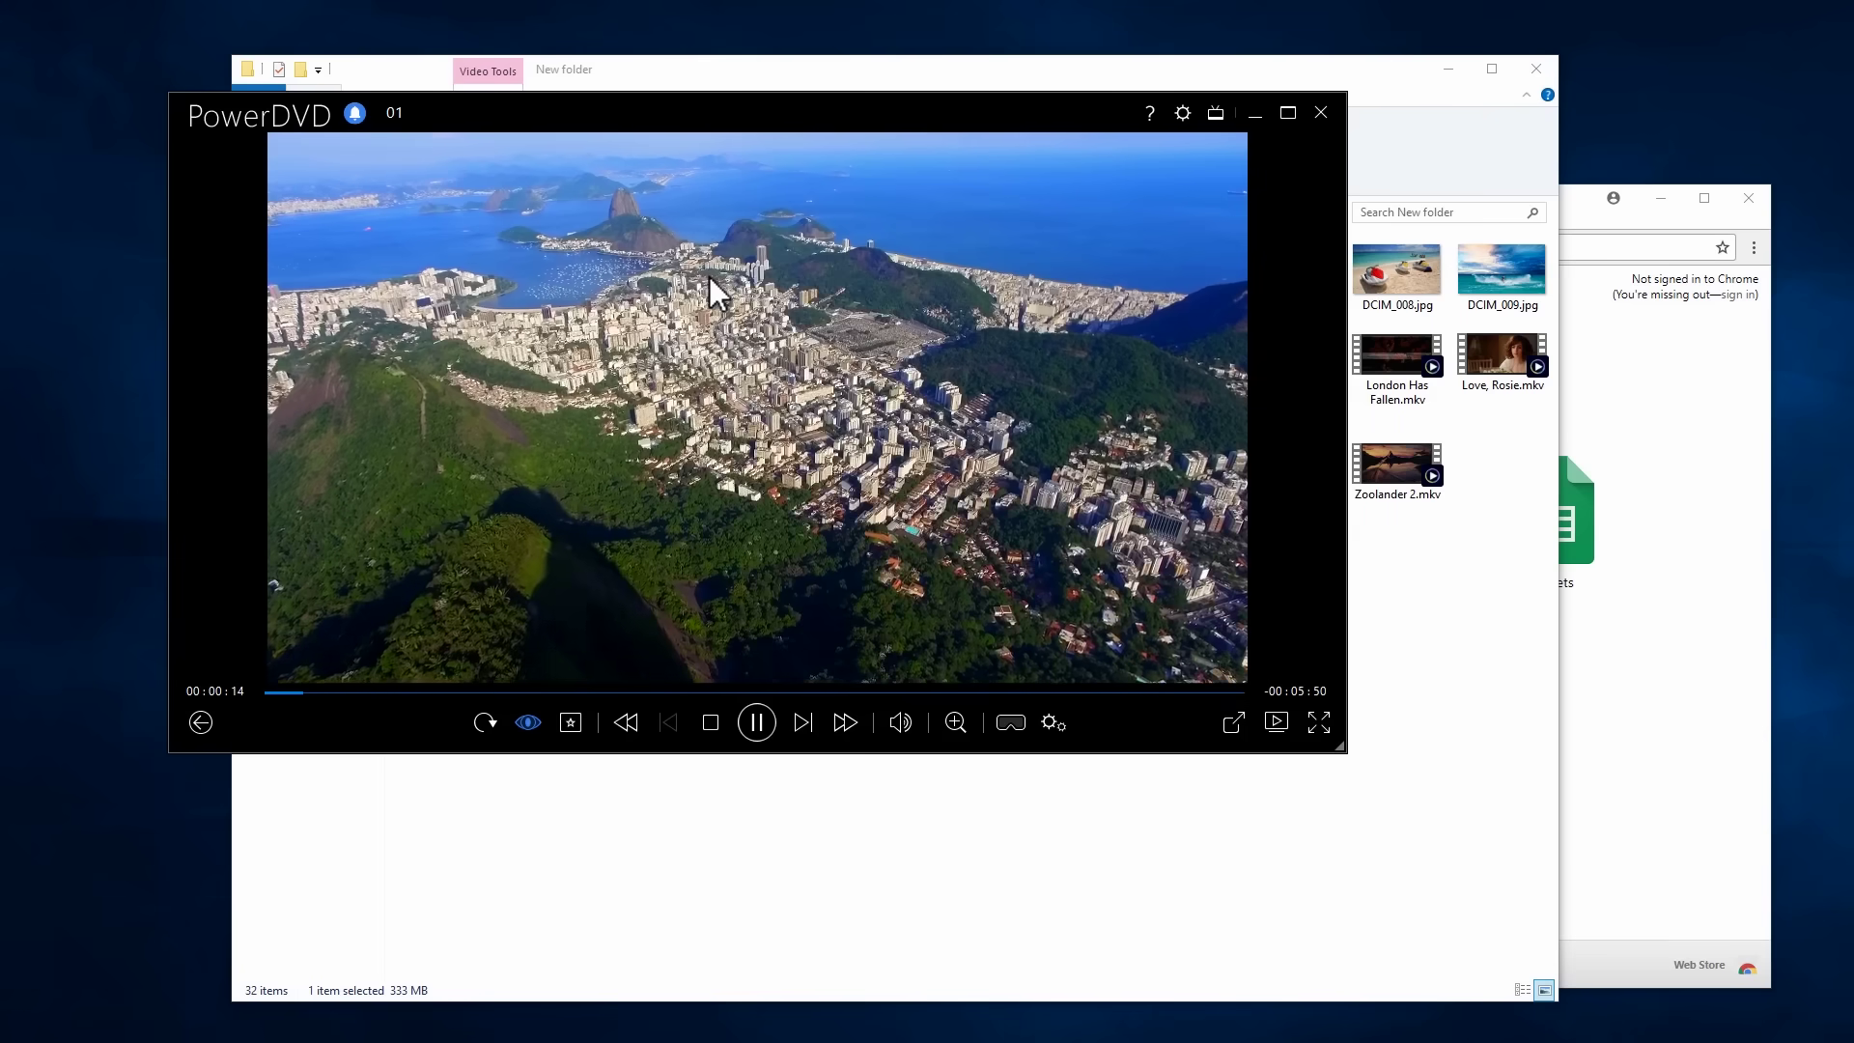
Dismiss the video's options menu and reposition the File Explorer and Chrome windows.
{"action": "right_click", "coordinate": [707, 277]}
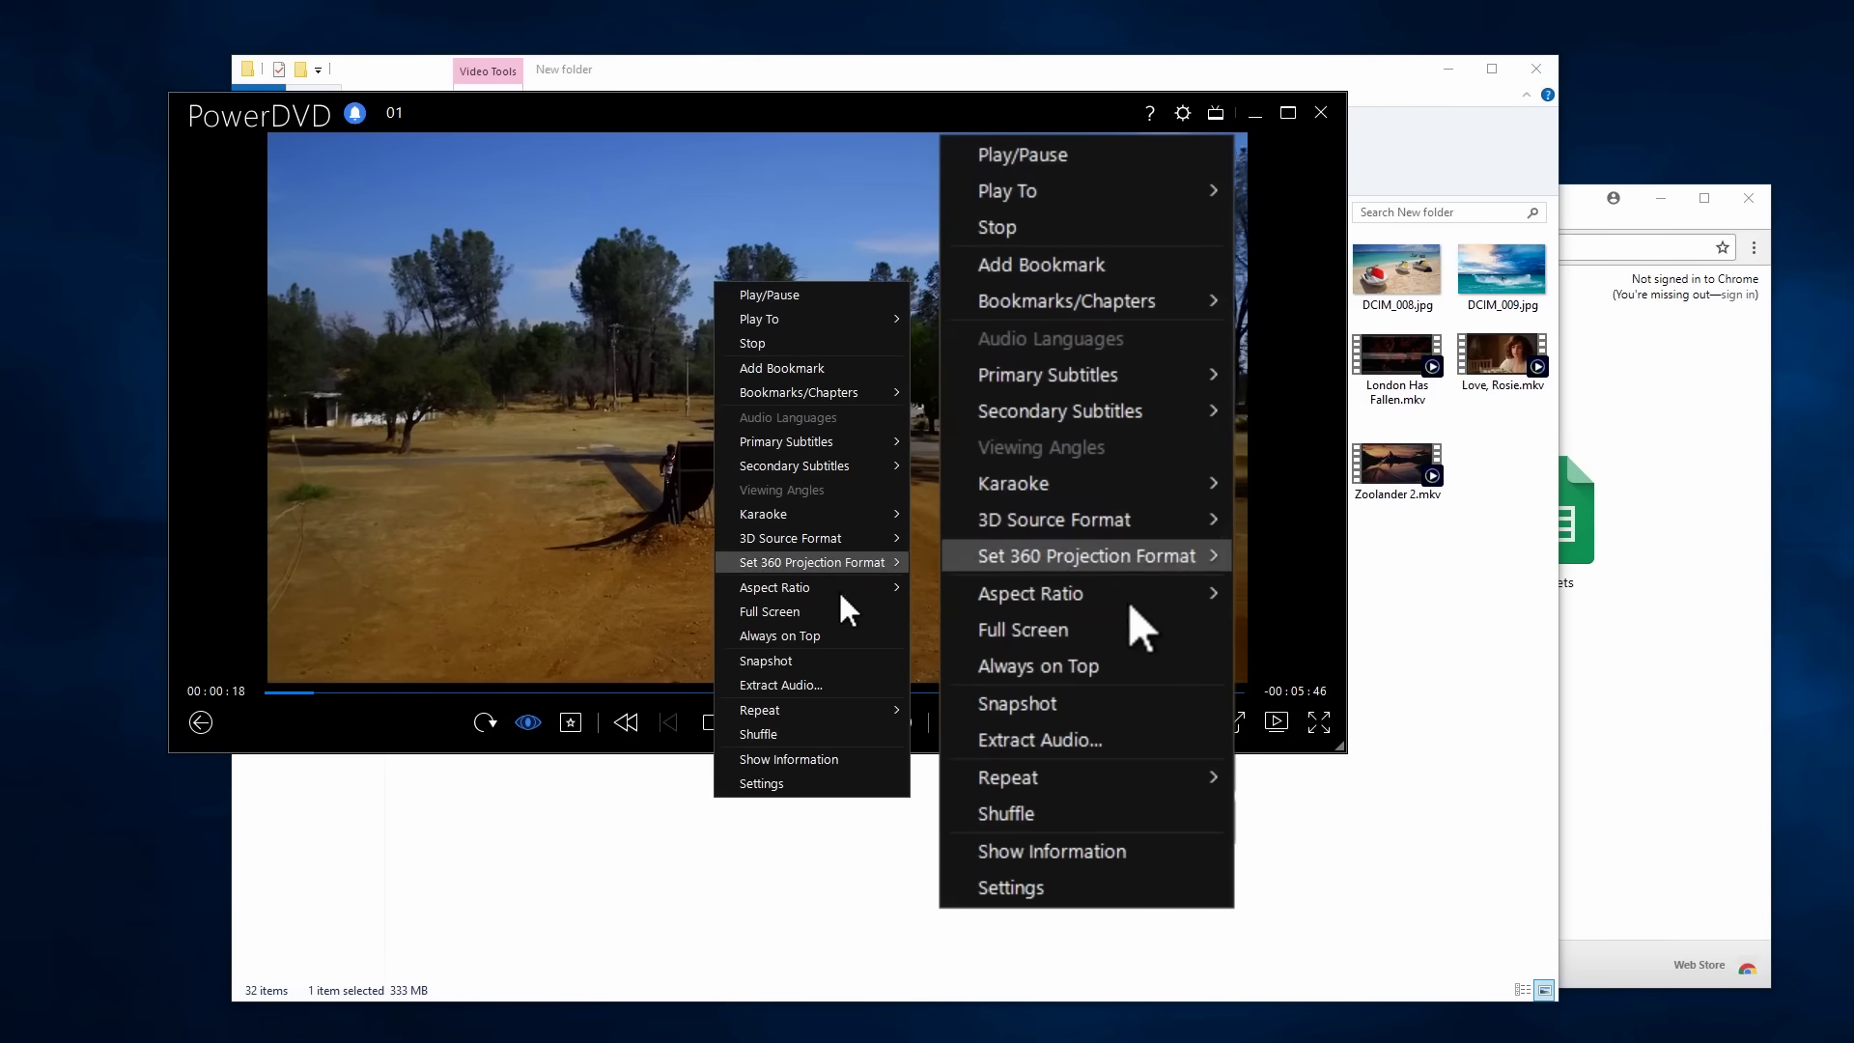
{"action": "left_click", "coordinate": [848, 633]}
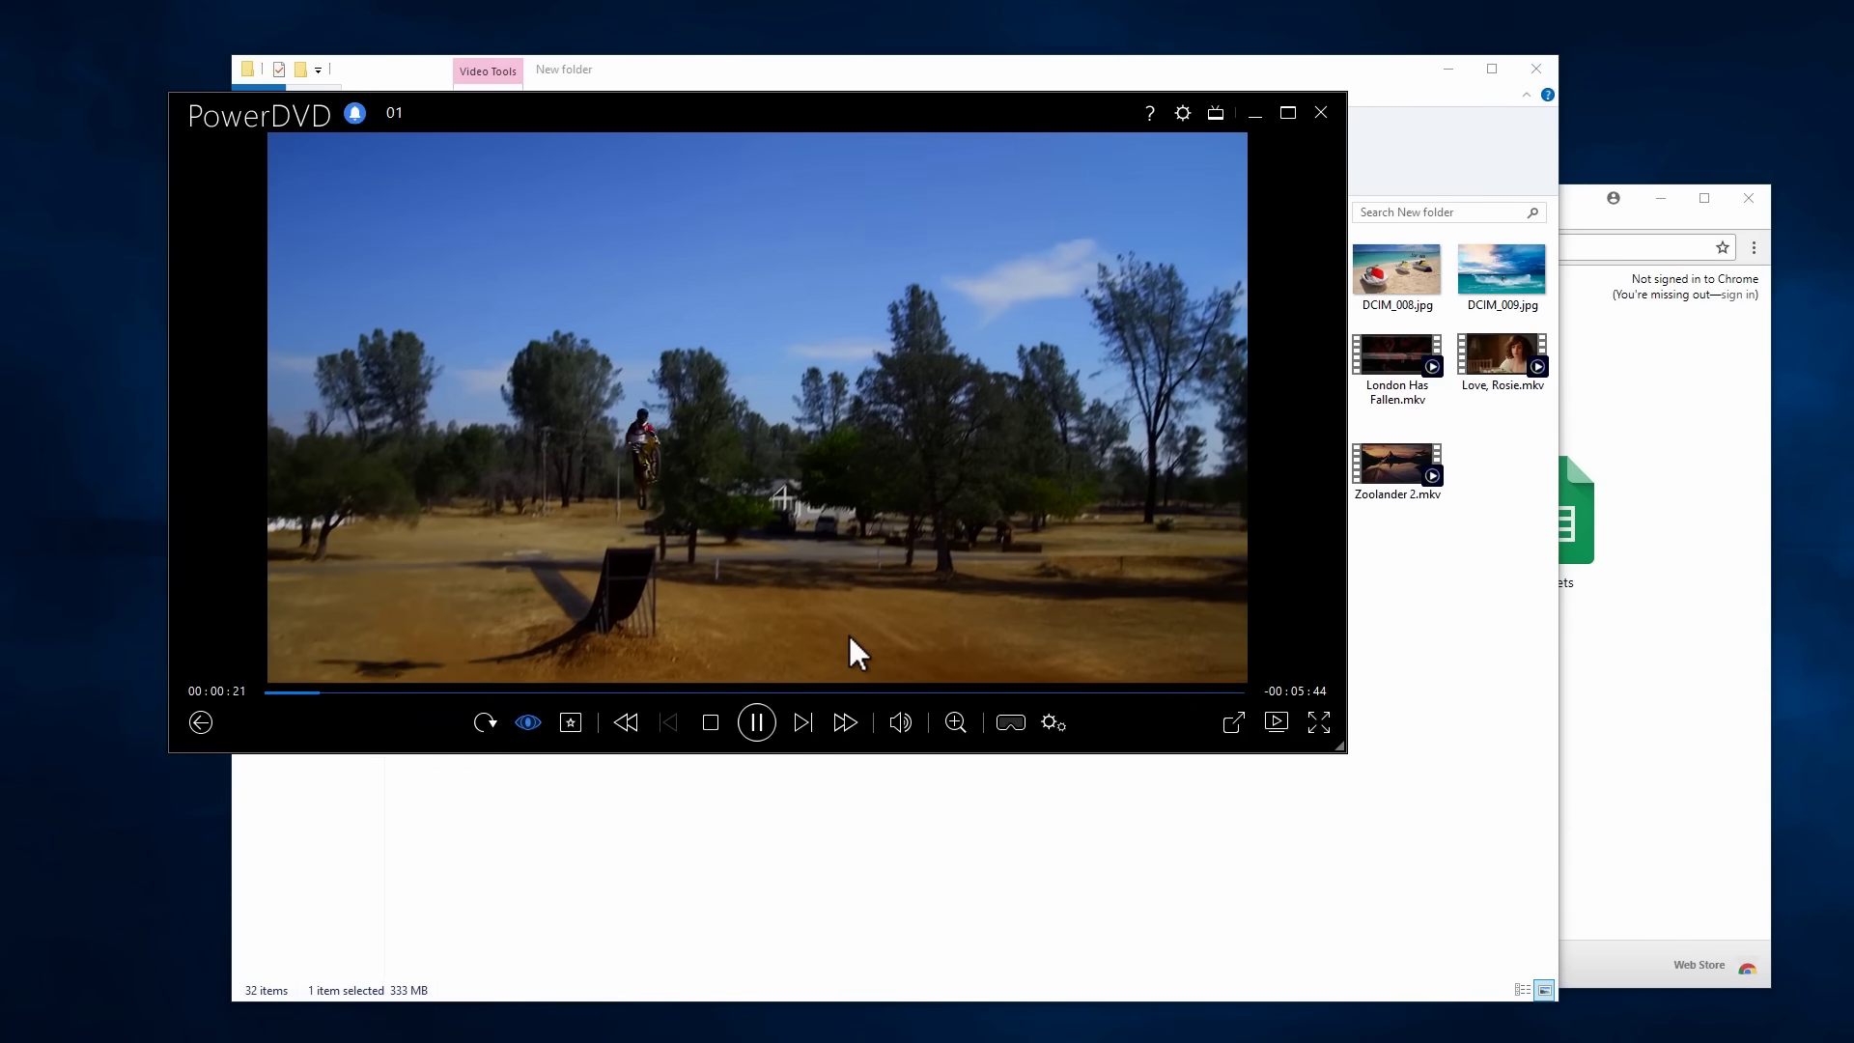
{"action": "left_click_drag", "start_coordinate": [1401, 72], "coordinate": [1359, 109]}
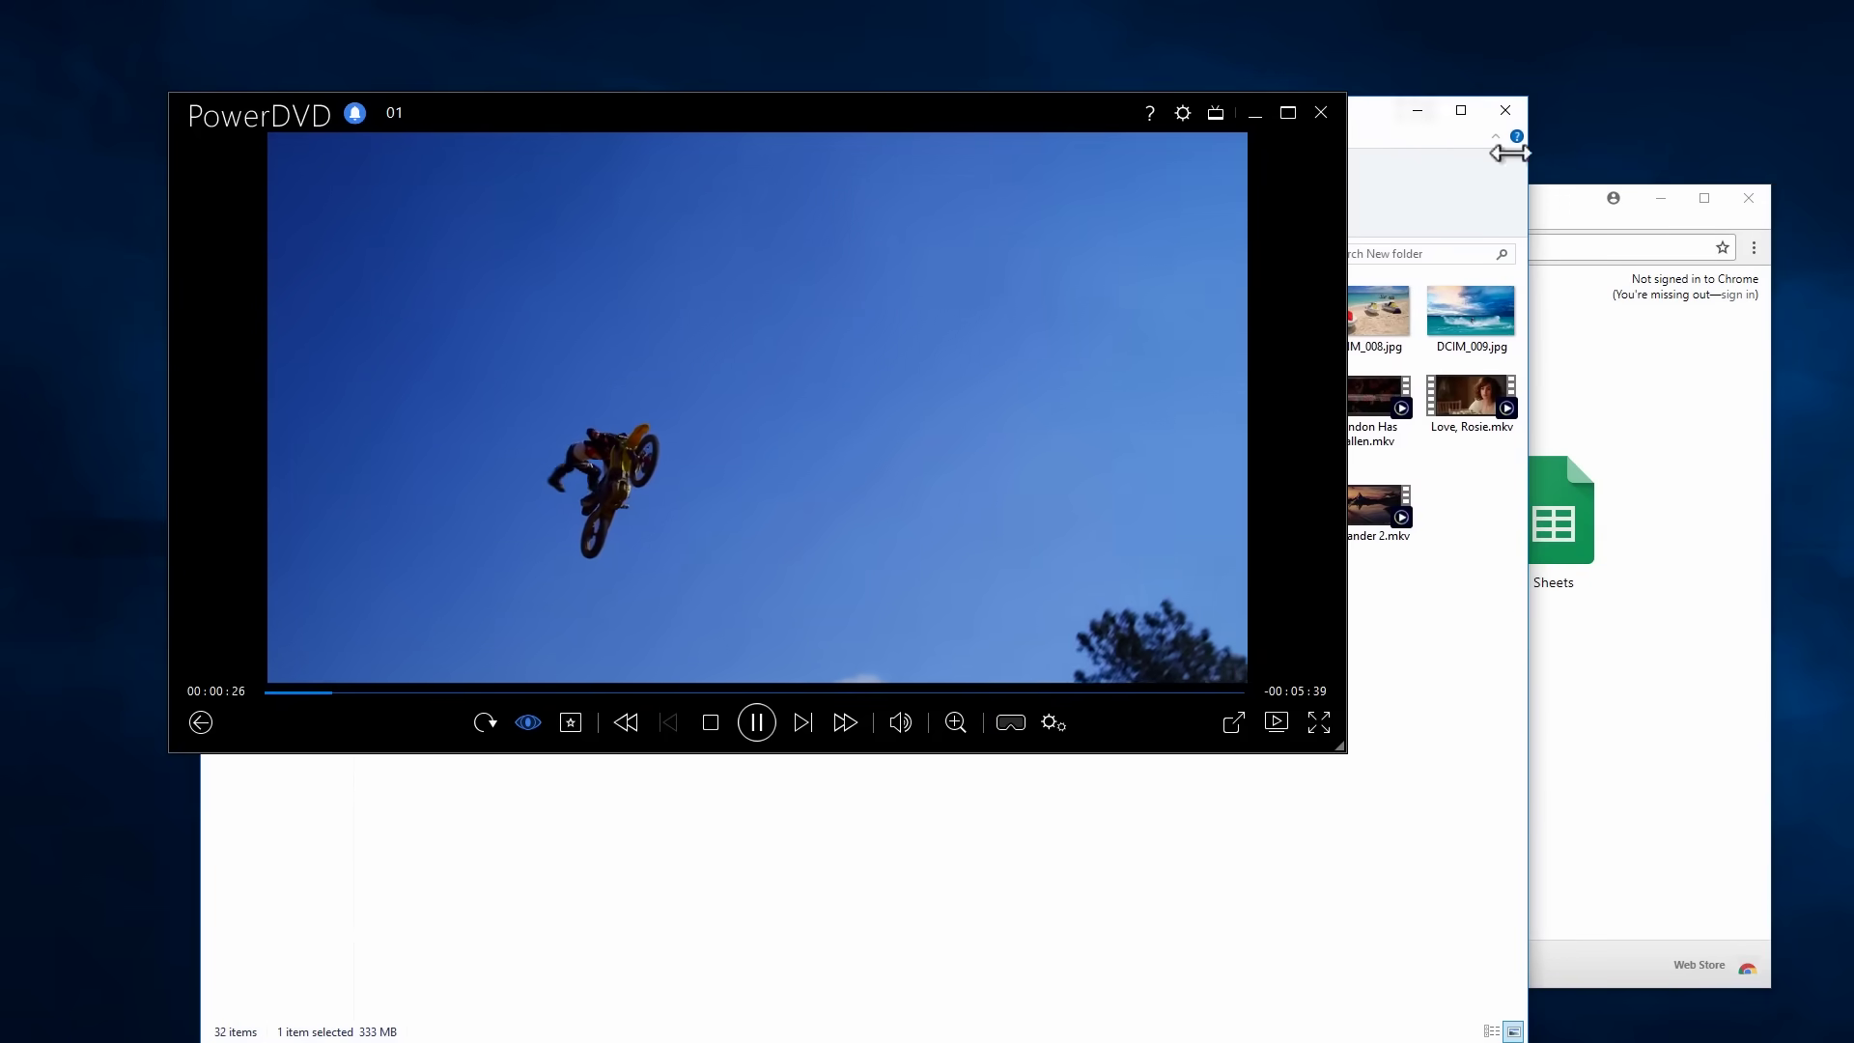
{"action": "left_click_drag", "start_coordinate": [1552, 203], "coordinate": [1452, 271]}
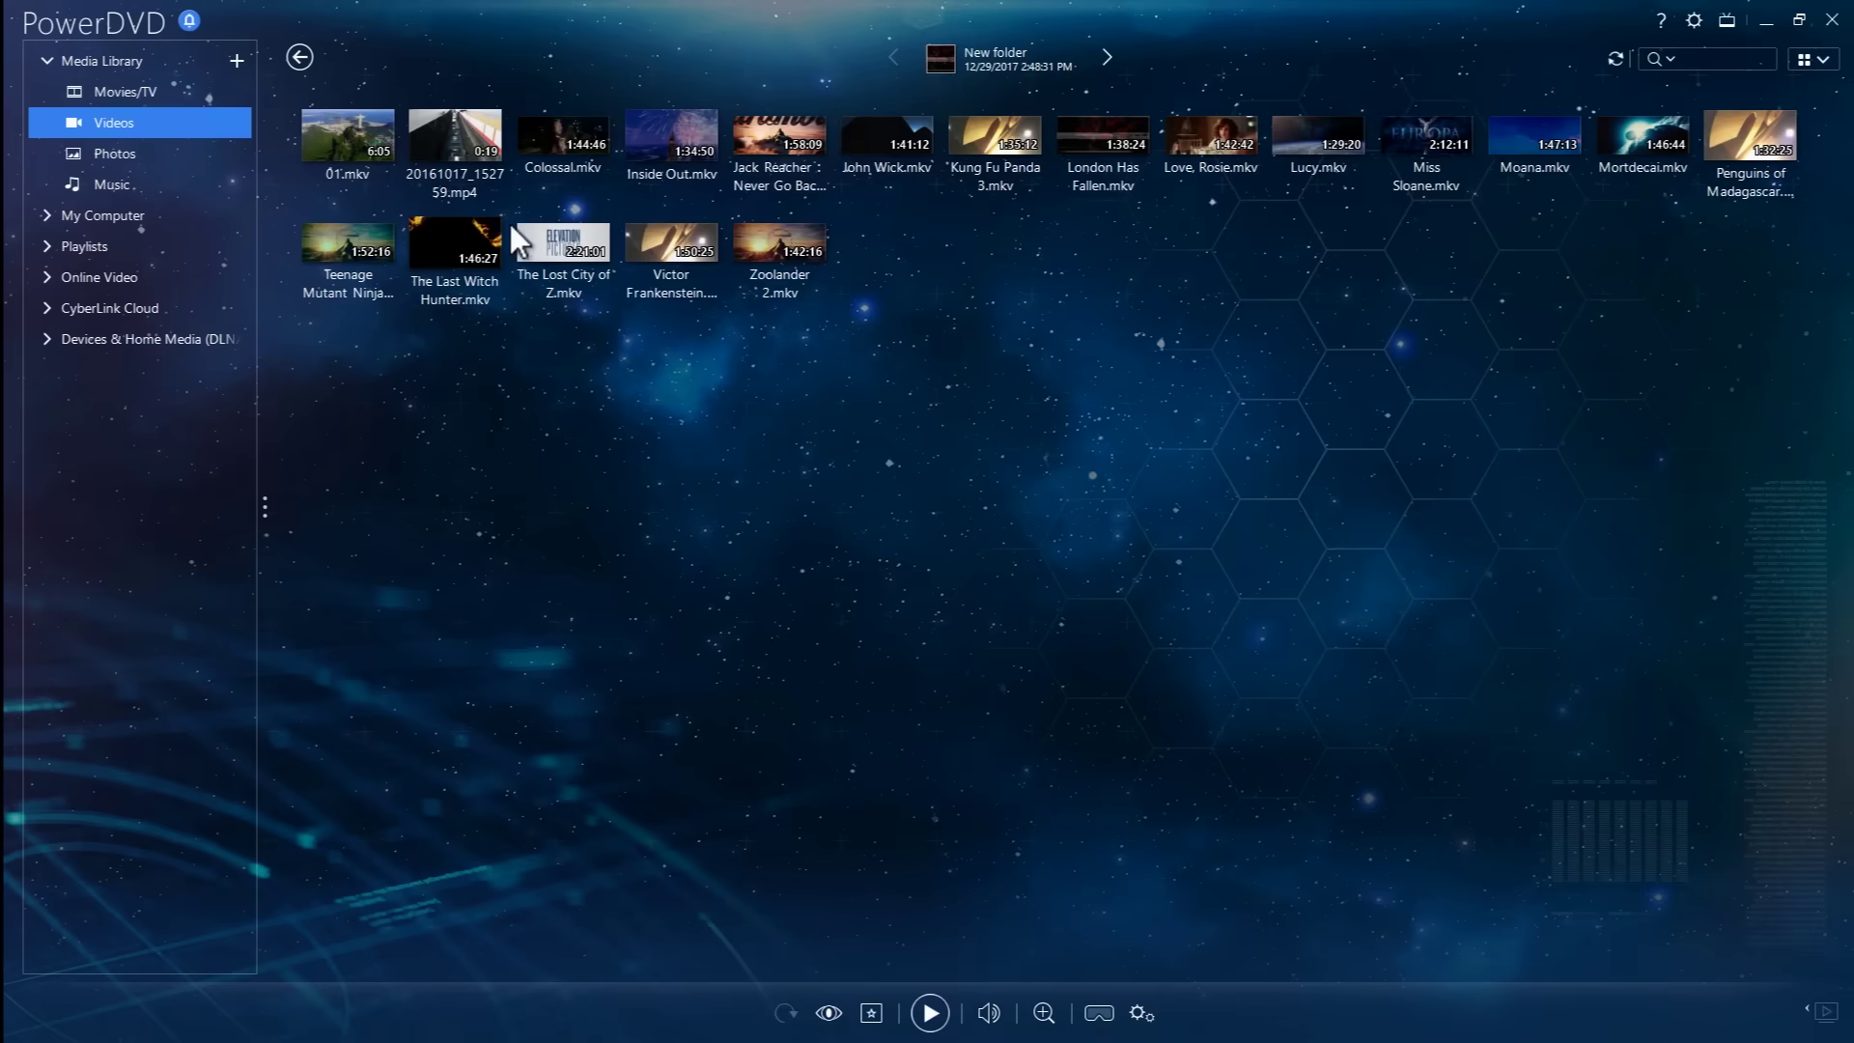
Select and play the 20161017_152759 phone video.
{"action": "left_click", "coordinate": [480, 151]}
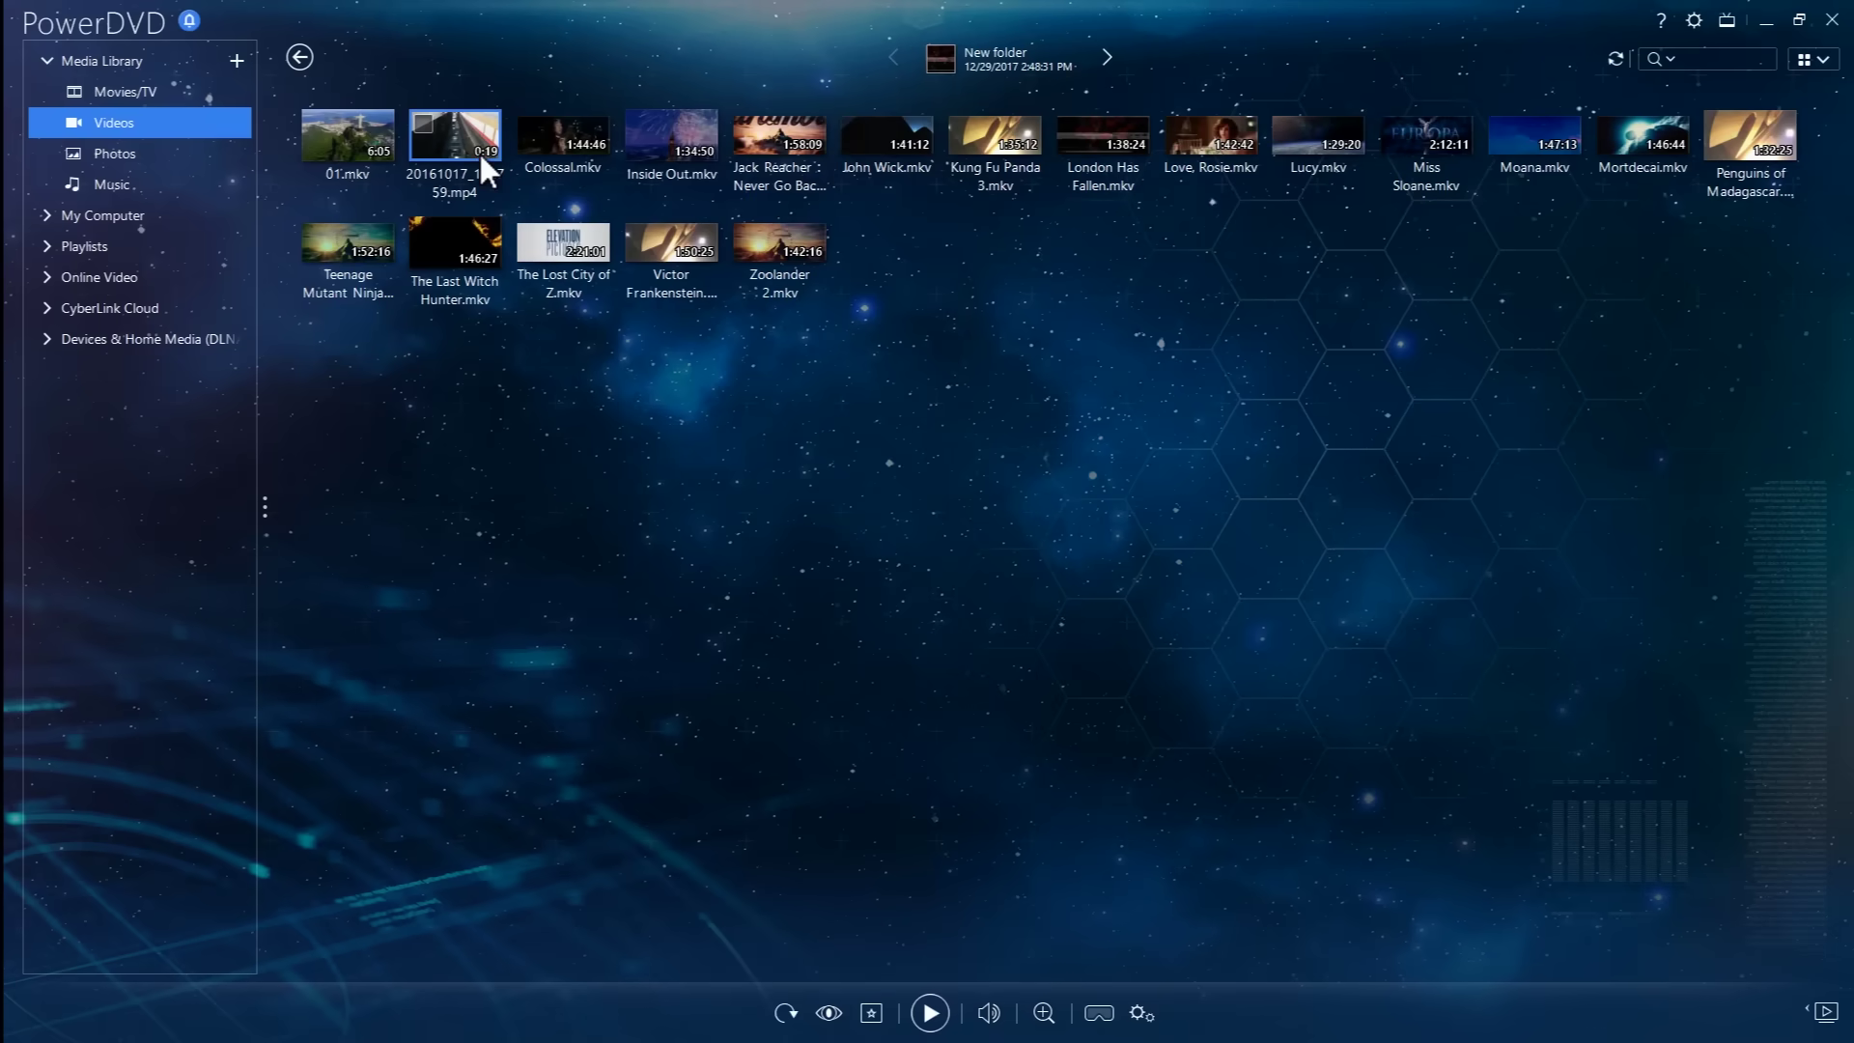
{"action": "double_click", "coordinate": [479, 150]}
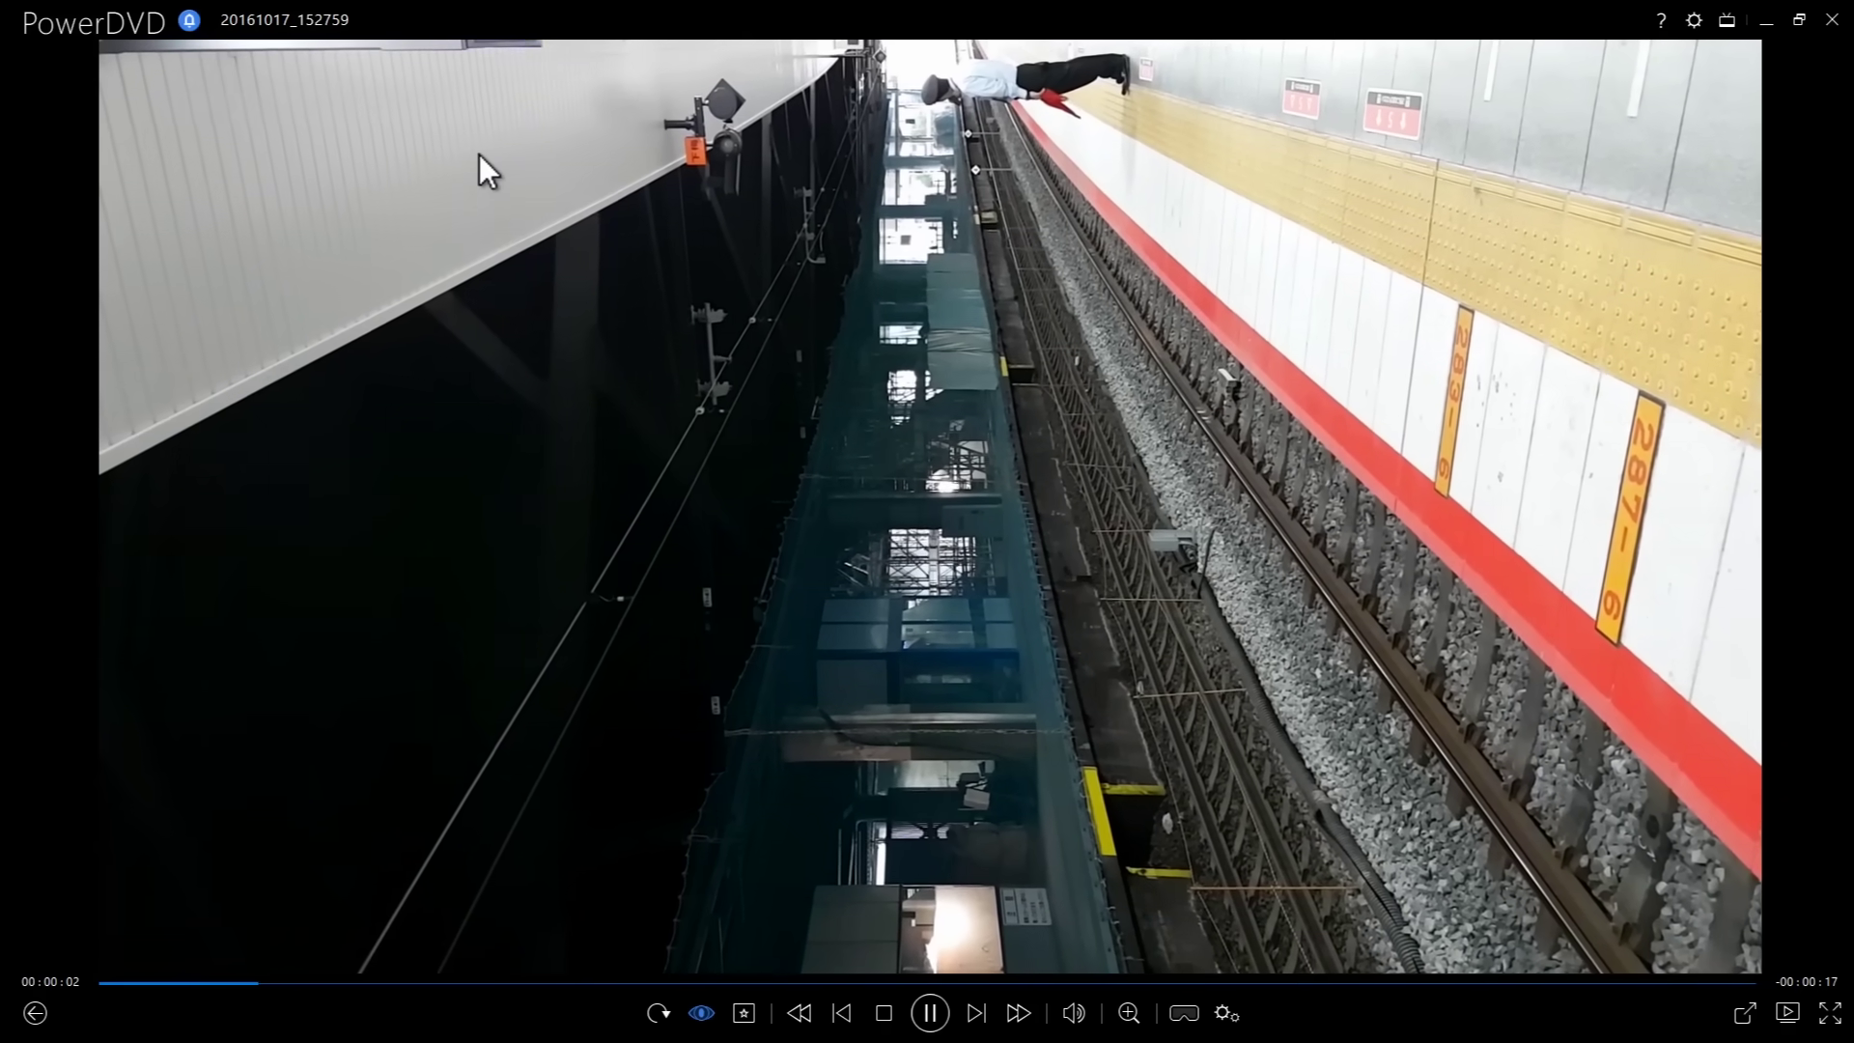